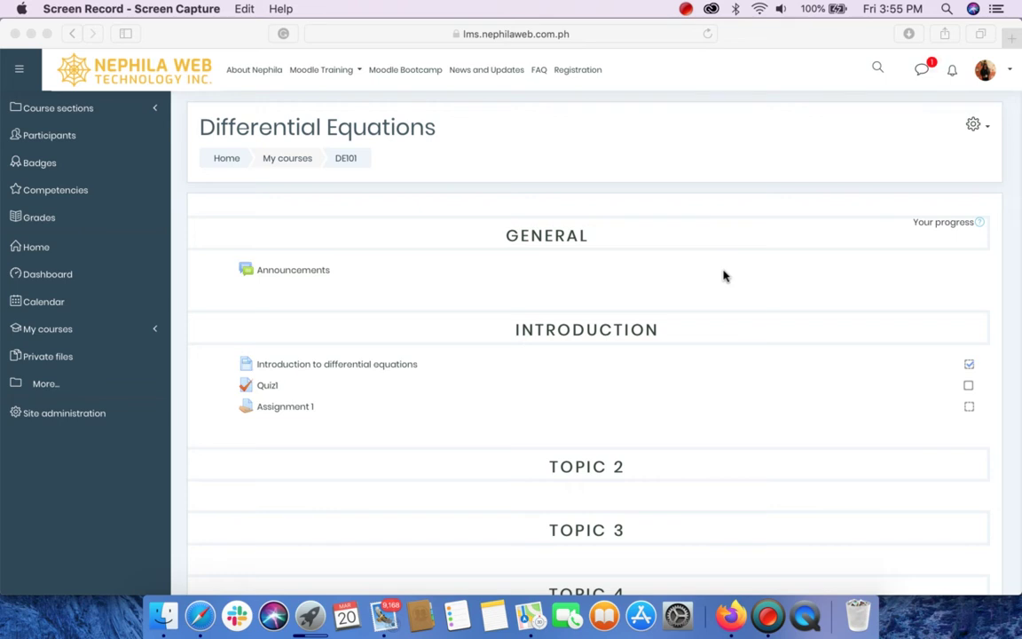
Turn editing on for the Differential Equations course from the gear menu.
left_click(974, 126)
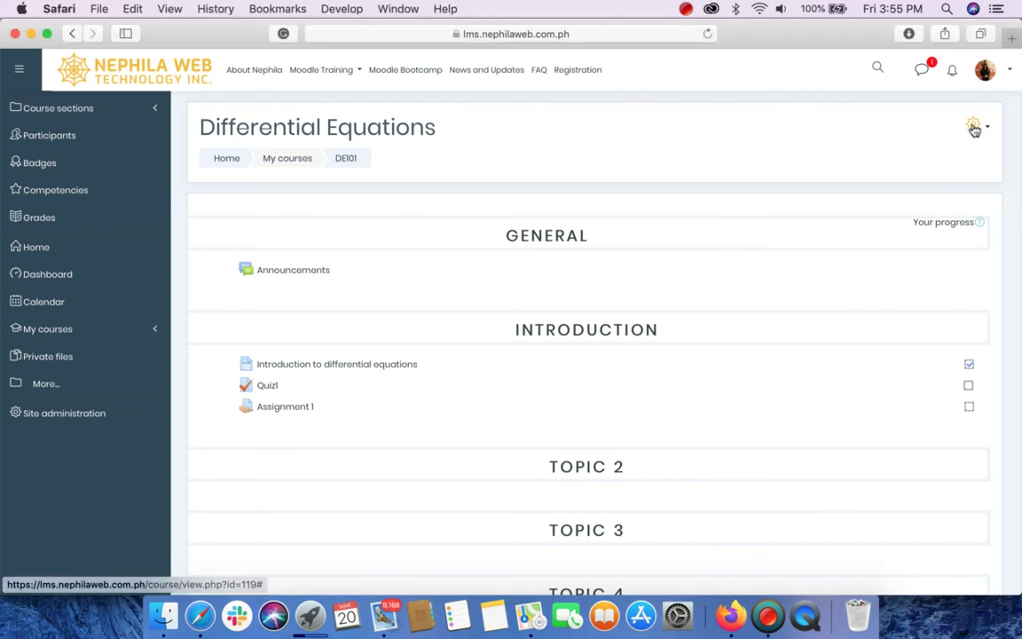
left_click(974, 127)
left_click(918, 167)
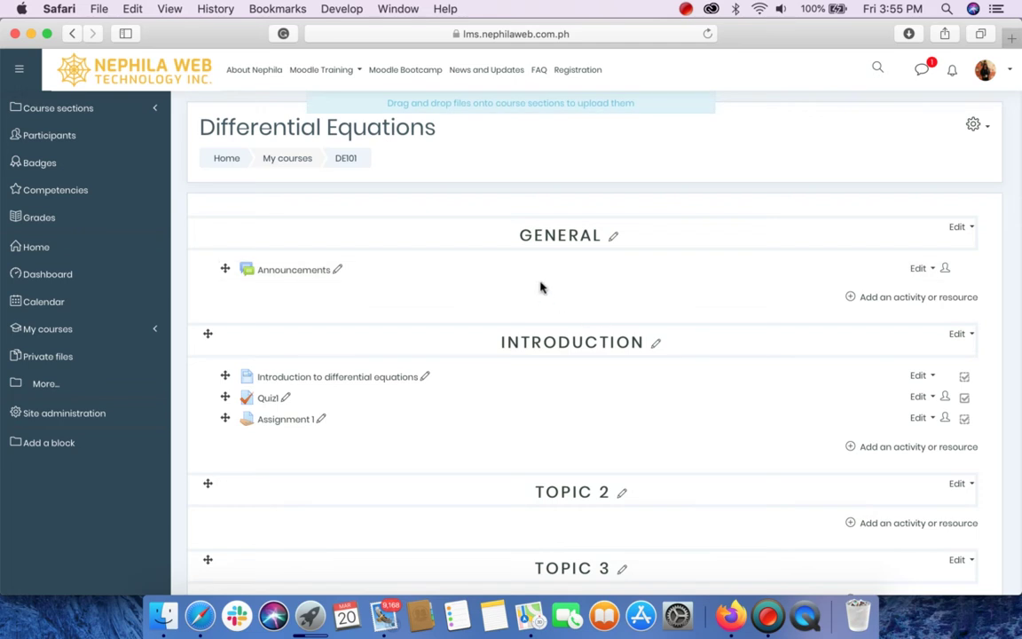
Scroll down to the Introduction section and open its 'Add an activity or resource' chooser.
scroll(615, 382, "down", 3)
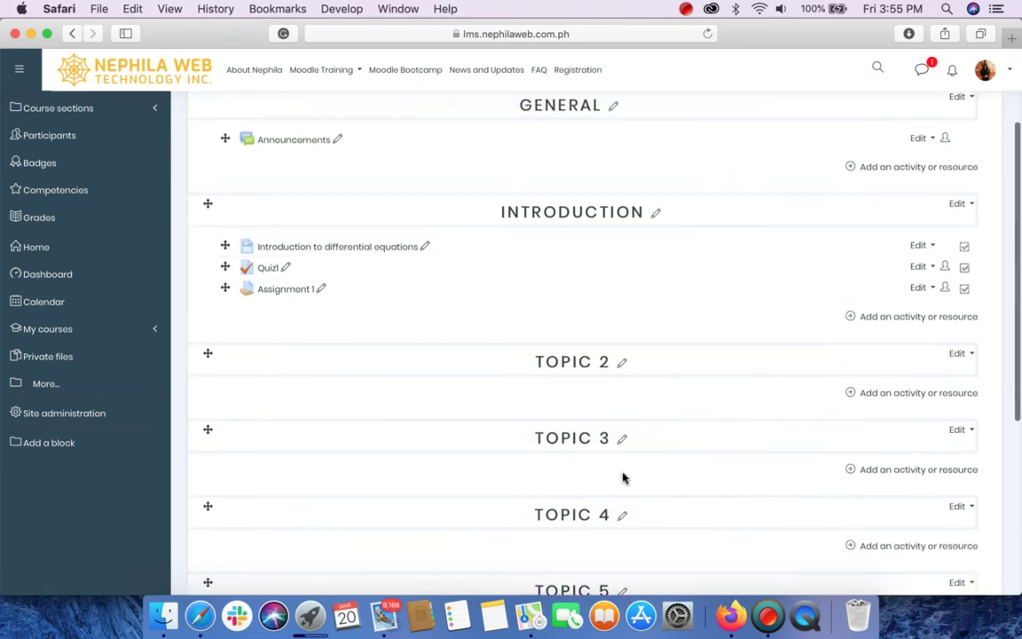
scroll(622, 476, "down", 1)
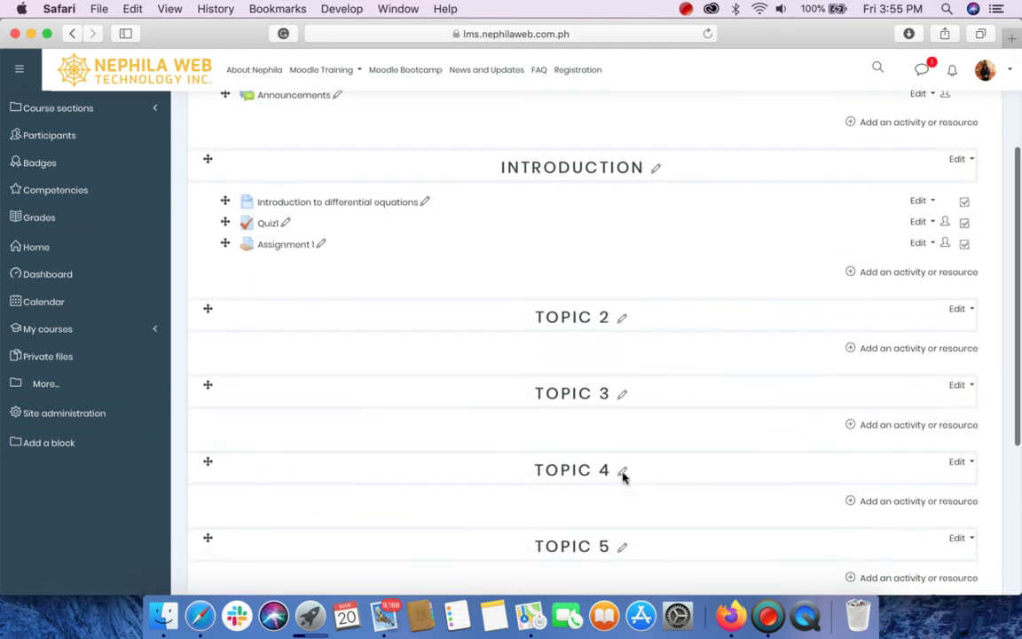
left_click(913, 275)
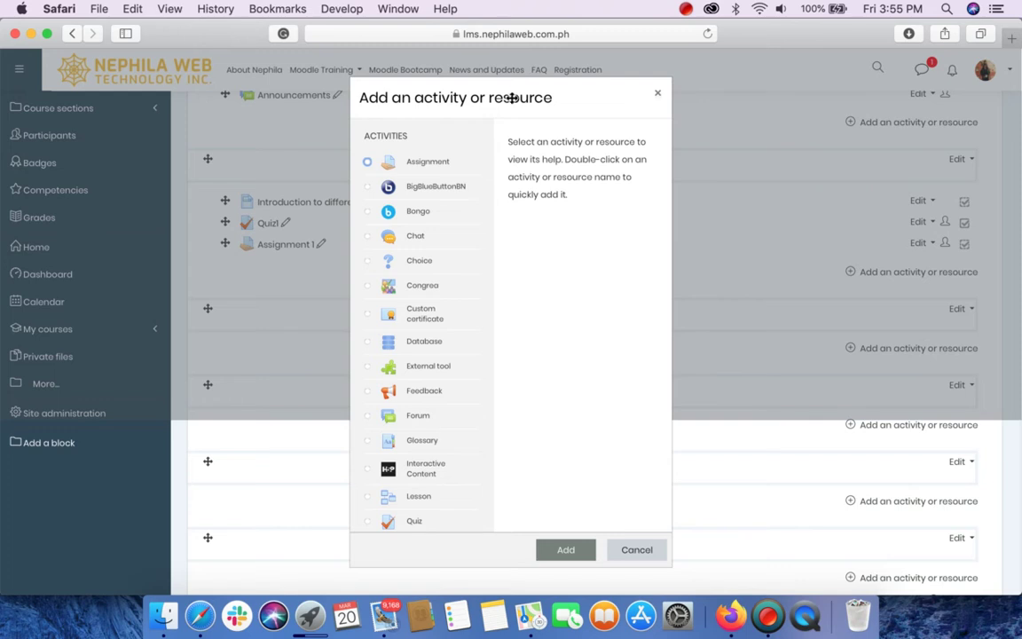
Pick Choice in the activity chooser and add it to Introduction.
left_click_drag(512, 97, 507, 78)
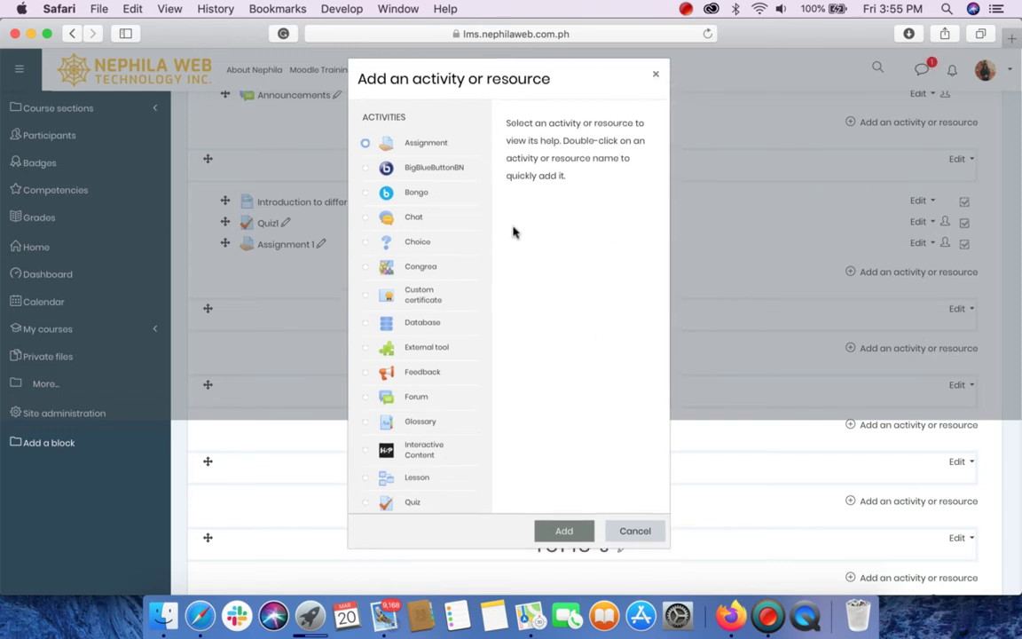
left_click(404, 248)
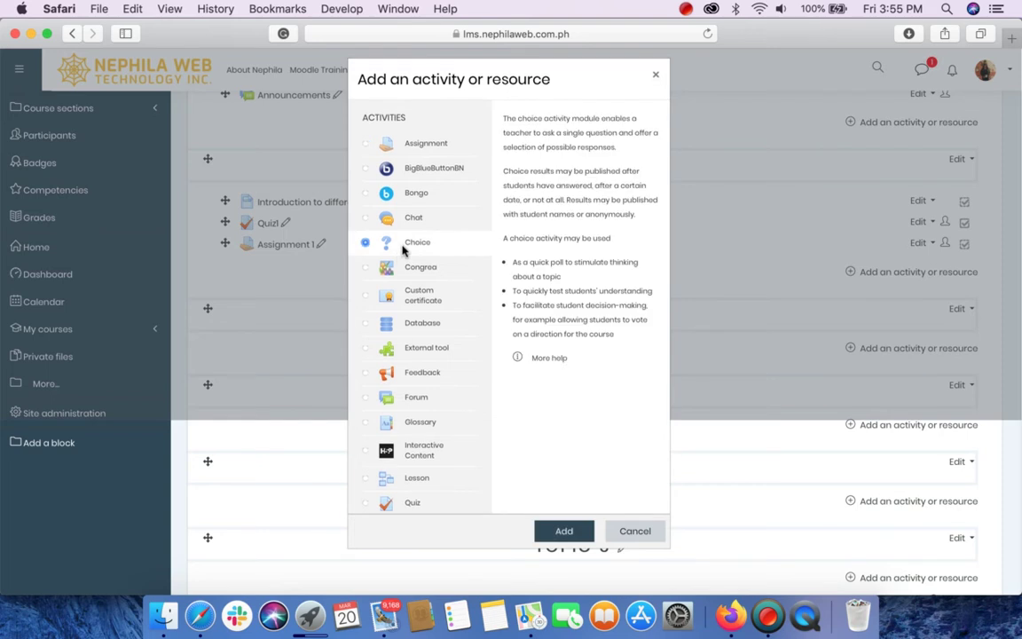
left_click(561, 531)
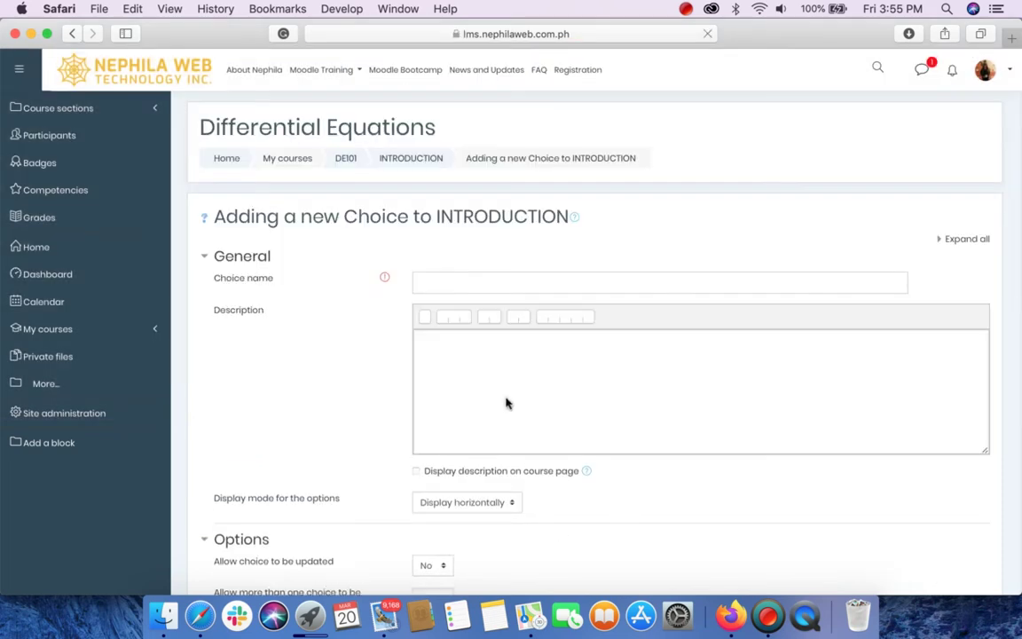
Enter 'Favorite color' as the Choice name and expand all form sections to review them.
left_click(483, 280)
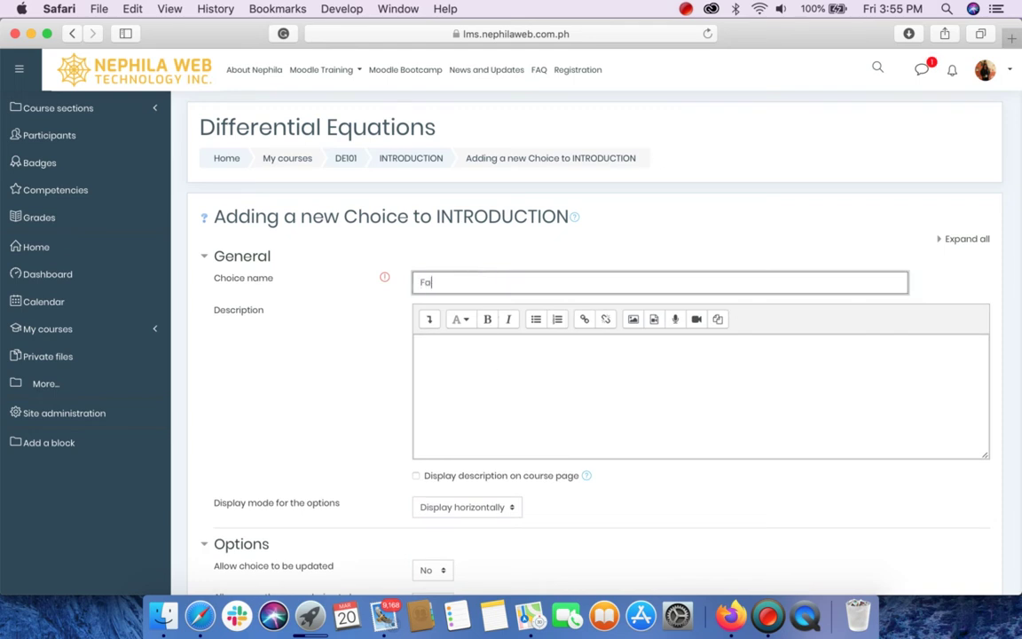
type("Favorite color")
left_click(954, 241)
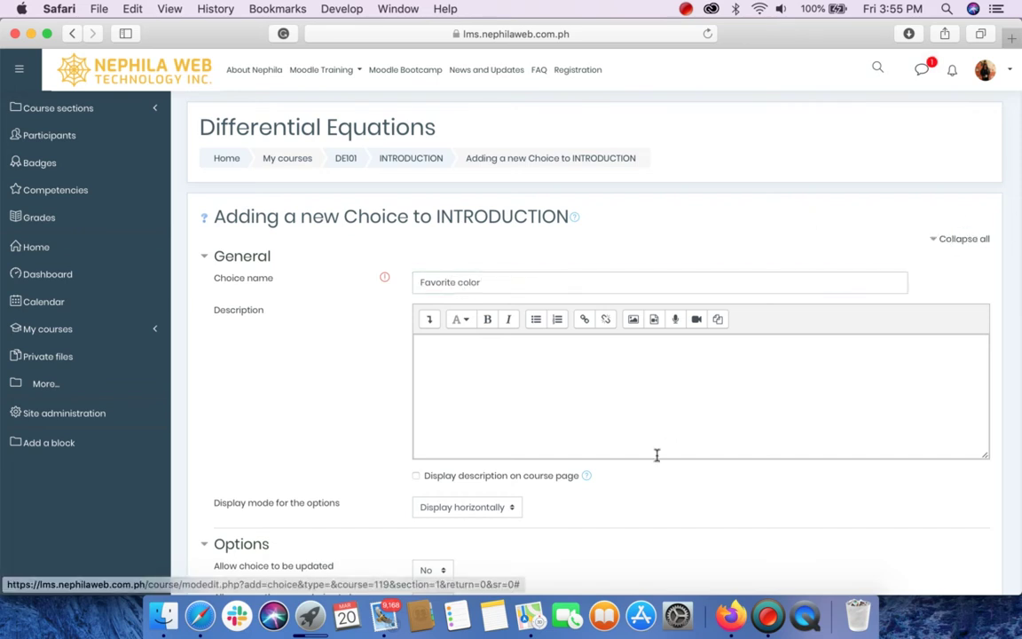
scroll(651, 474, "down", 1)
scroll(652, 475, "down", 10)
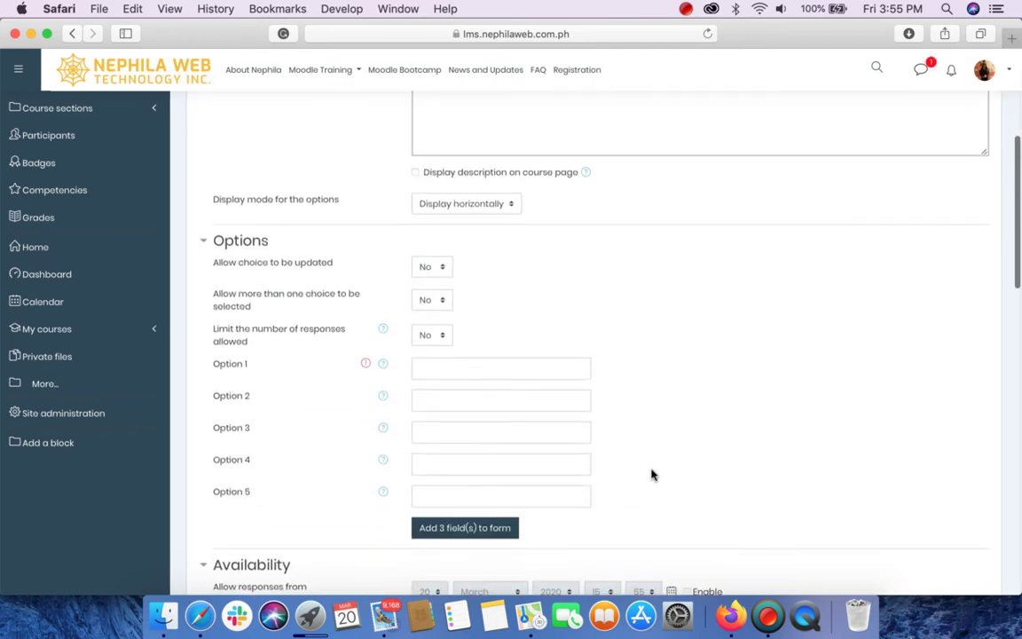
scroll(652, 475, "down", 8)
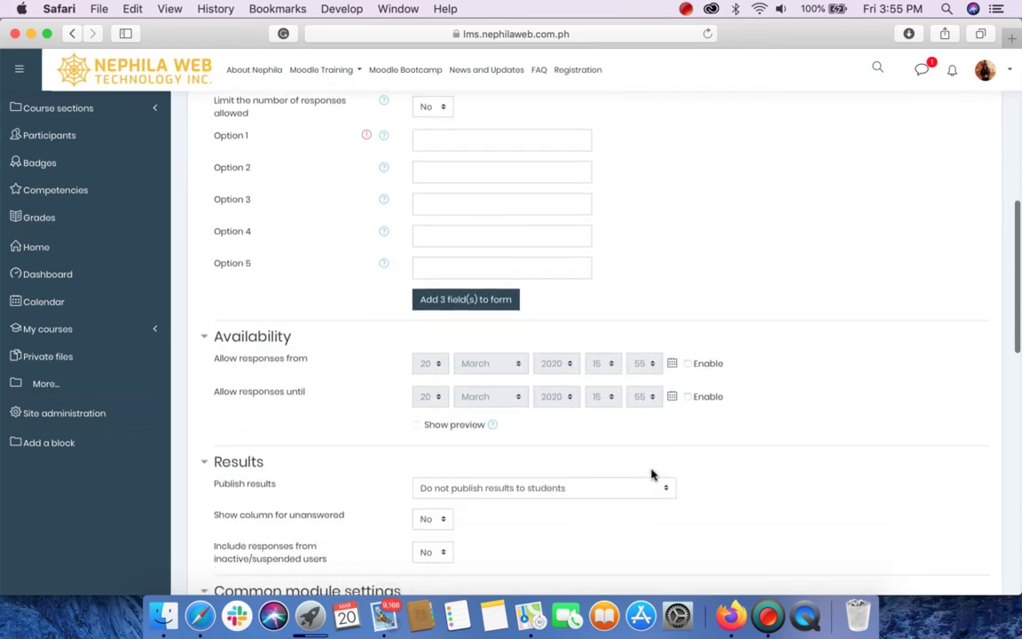
scroll(651, 475, "down", 6)
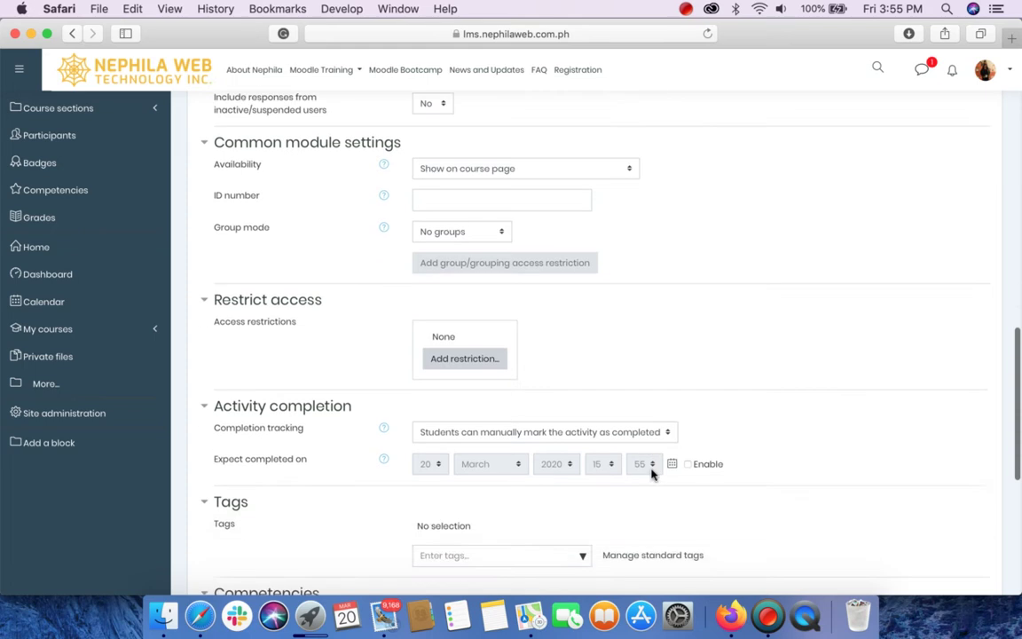
scroll(651, 474, "up", 15)
scroll(651, 475, "up", 6)
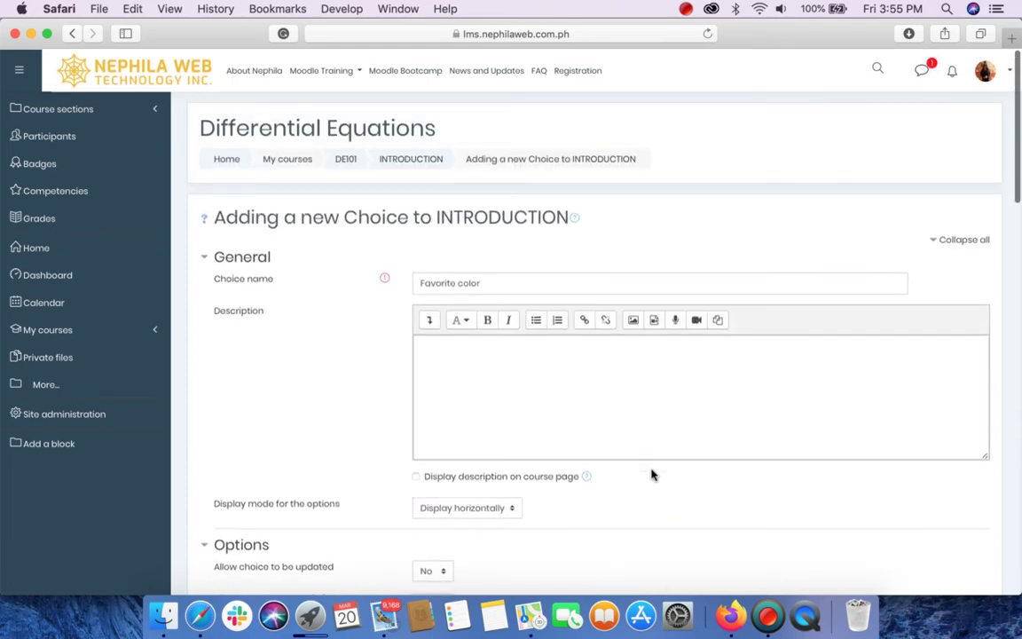
Write the description 'Instructions: Please select your favorite color'.
left_click(486, 387)
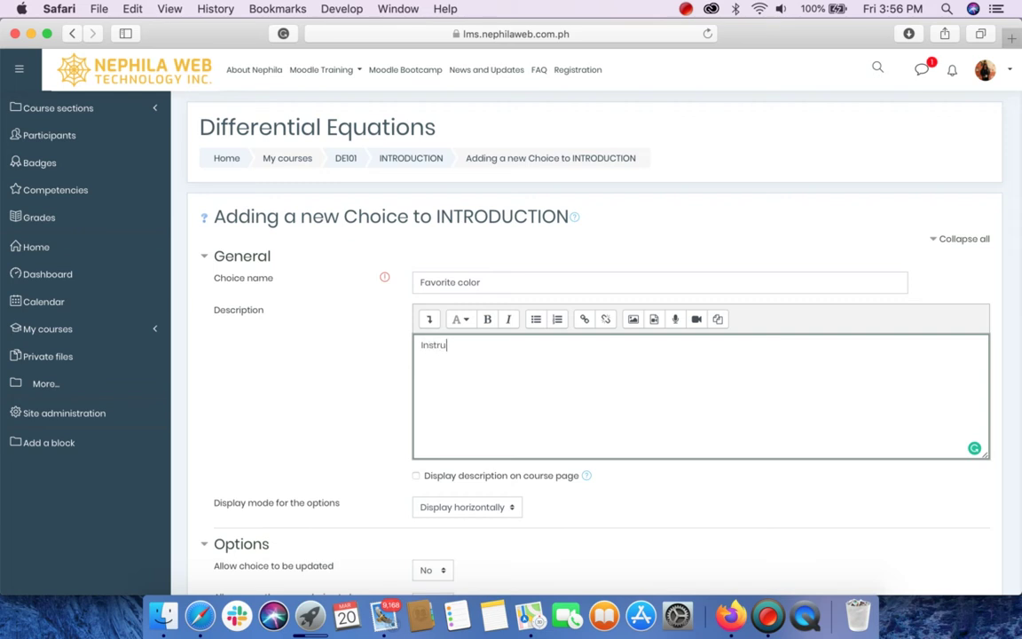
type("Instructions: Please select ")
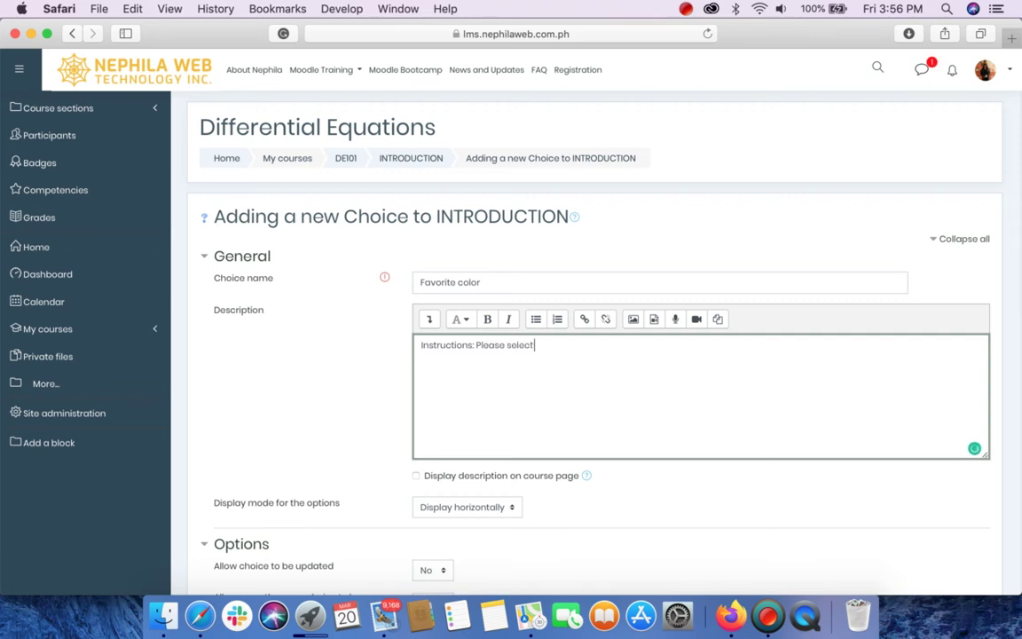
type("your favorite color")
scroll(570, 543, "down", 3)
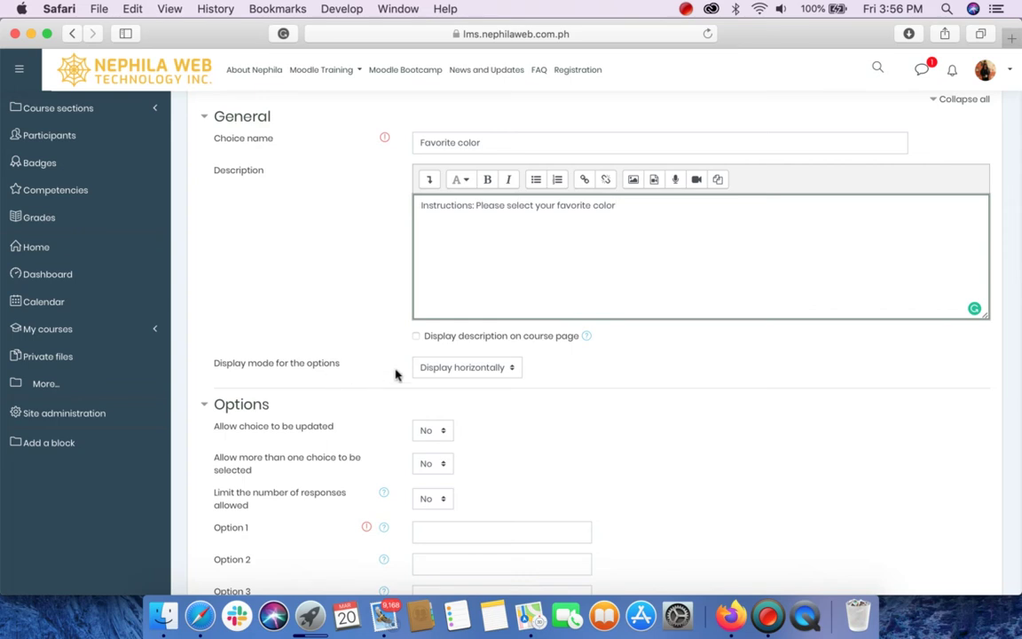
Keep the Display mode set to Display horizontally.
left_click(462, 368)
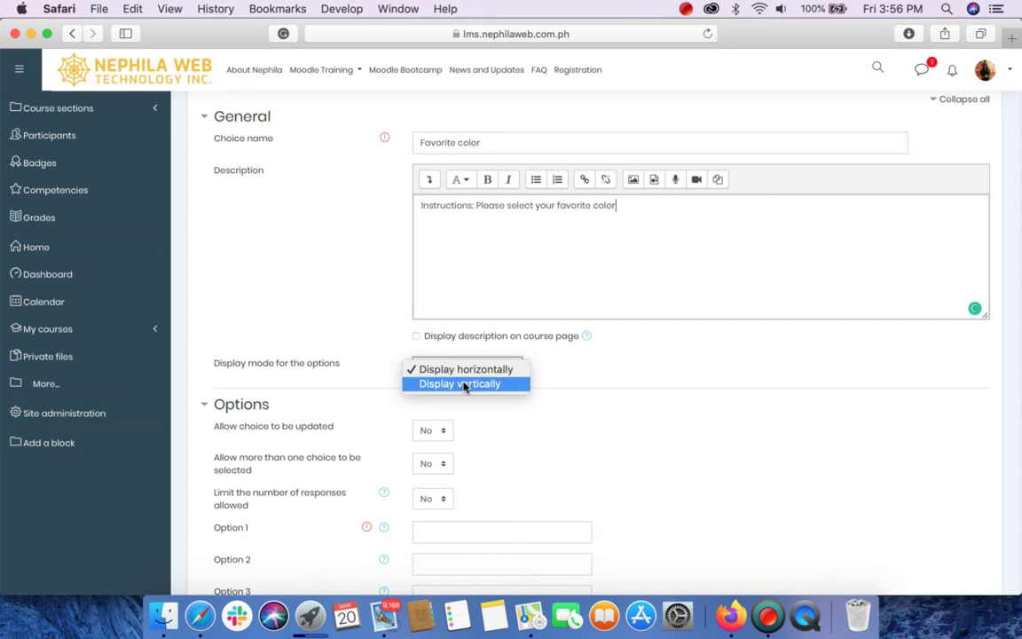
left_click(583, 383)
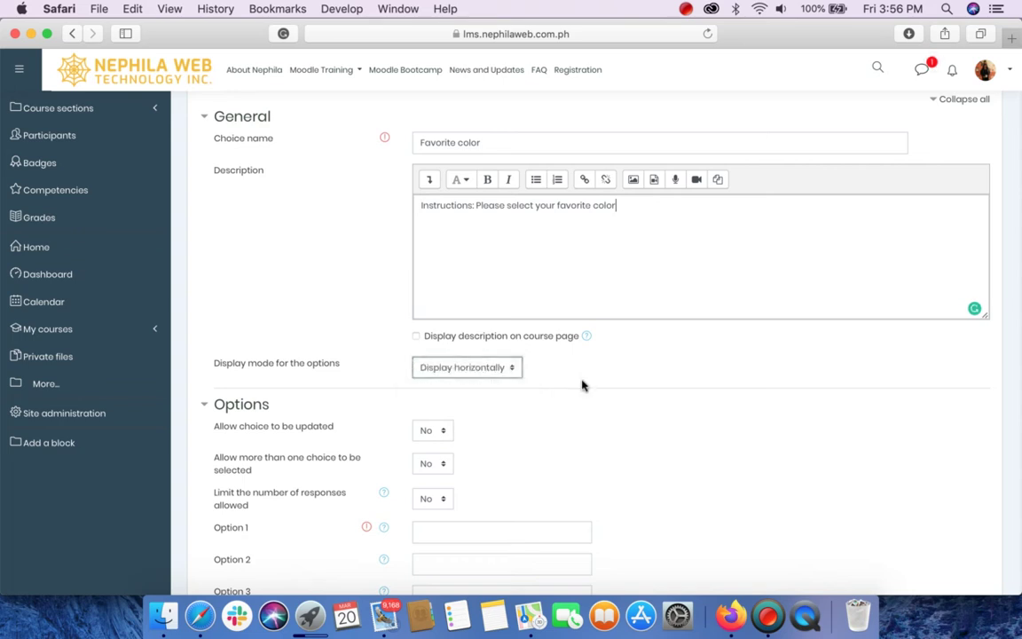
scroll(449, 453, "down", 5)
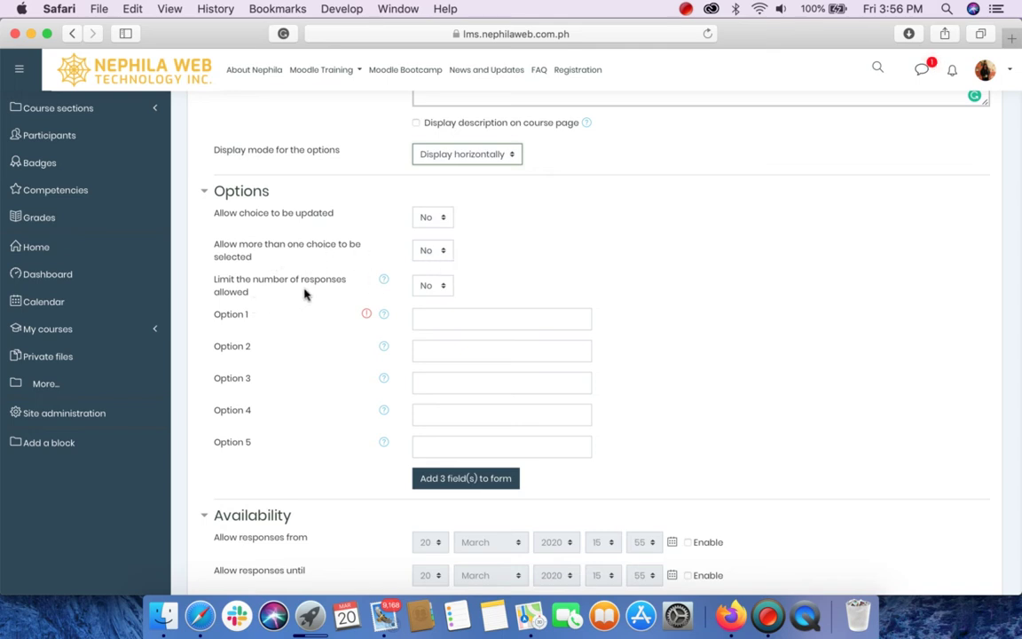
left_click(447, 316)
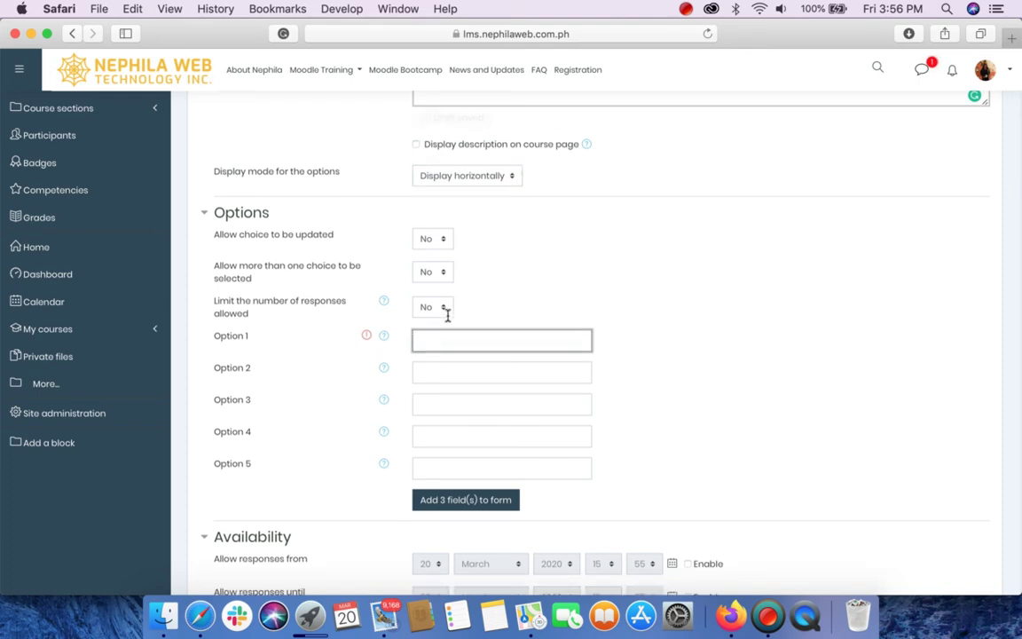
Fill in the five options as Red, Green, Blue, Yellow and Black.
type("Red")
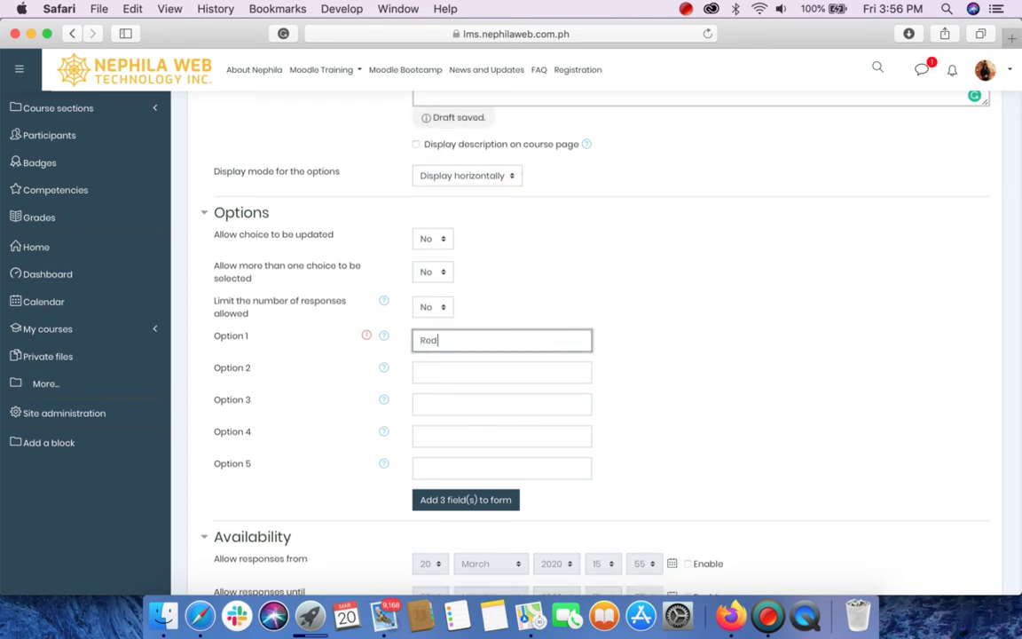
left_click(438, 375)
type("Green")
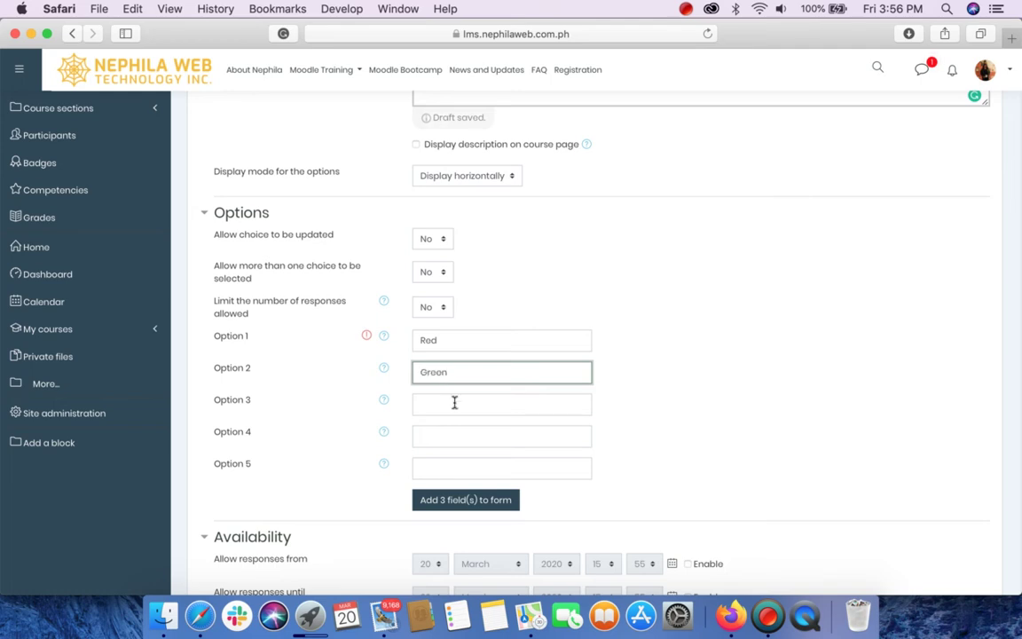
left_click(455, 402)
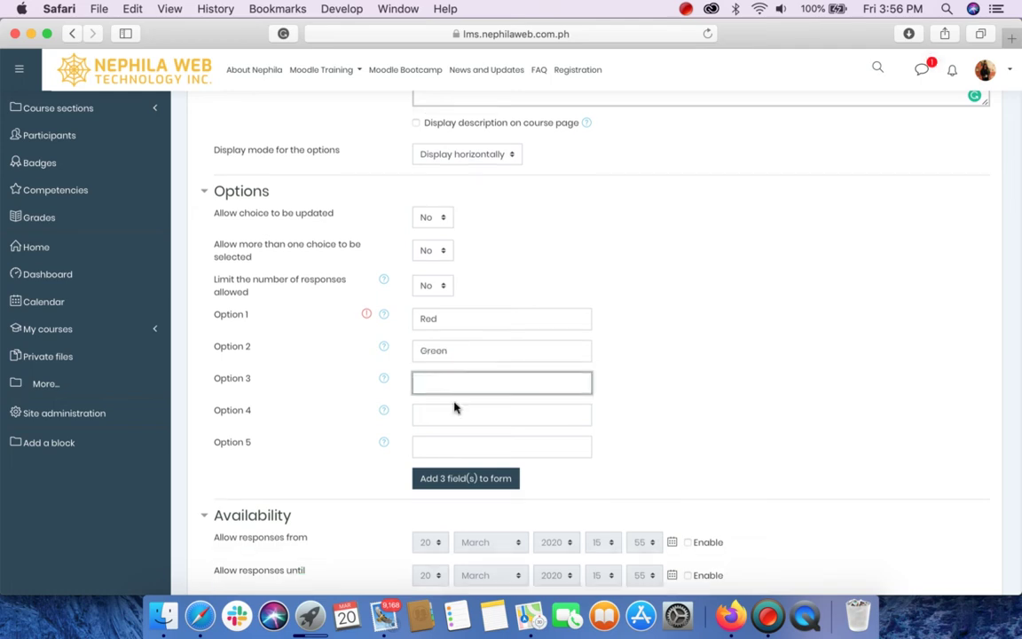
type("Blue")
left_click(467, 414)
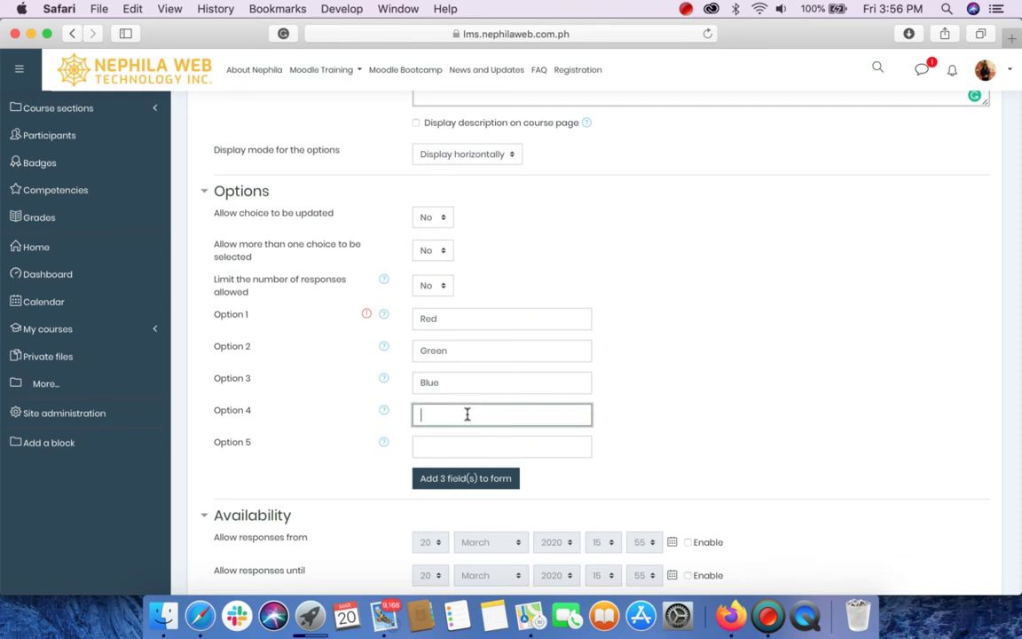
type("Yellow")
left_click(466, 448)
type("Black")
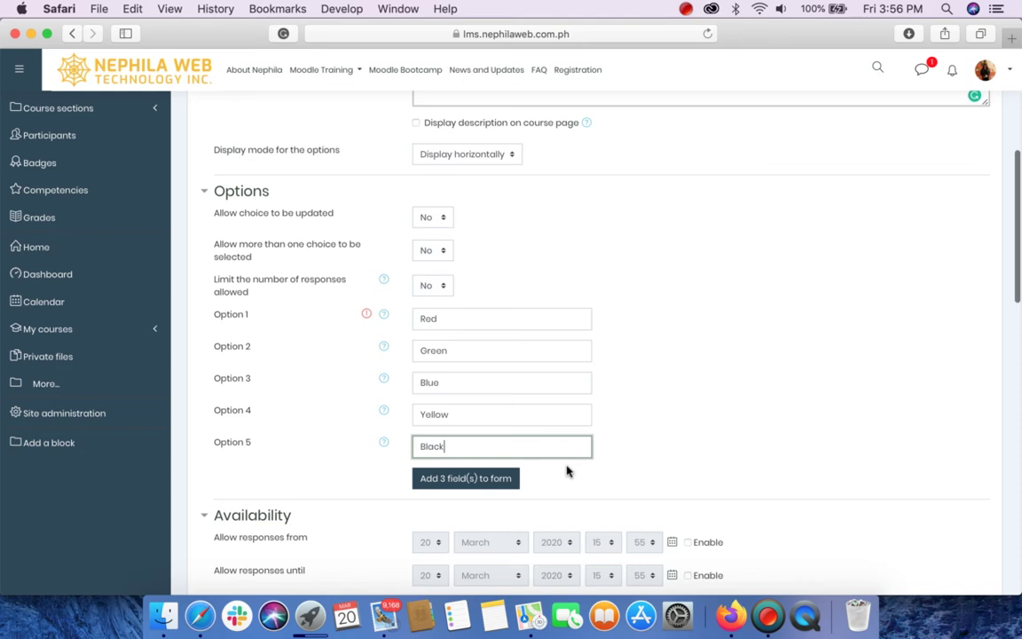
scroll(568, 468, "down", 2)
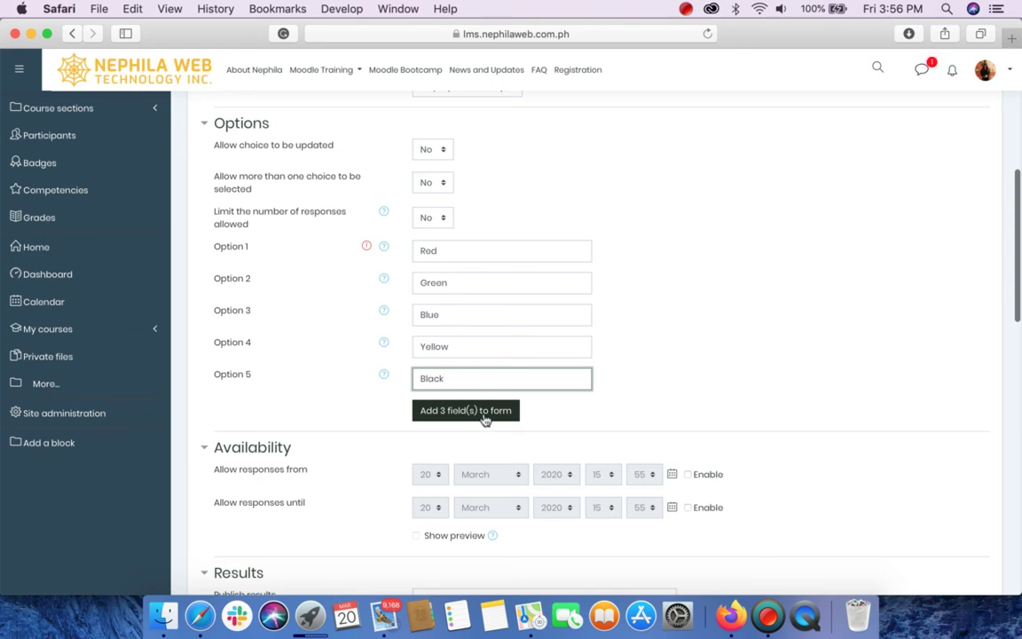
scroll(483, 426, "down", 5)
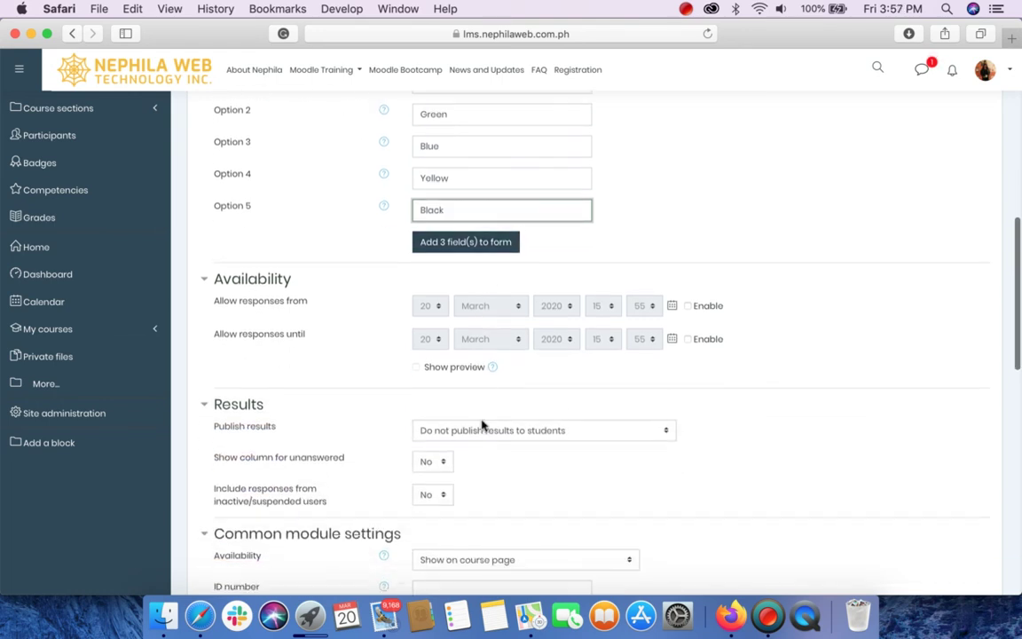
scroll(483, 426, "down", 1)
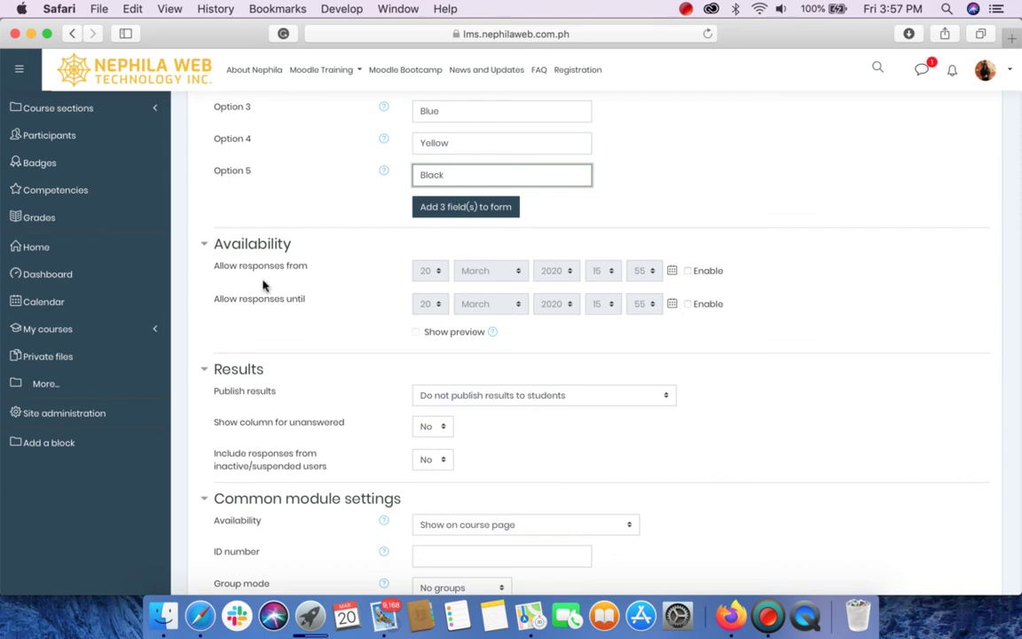
left_click(688, 273)
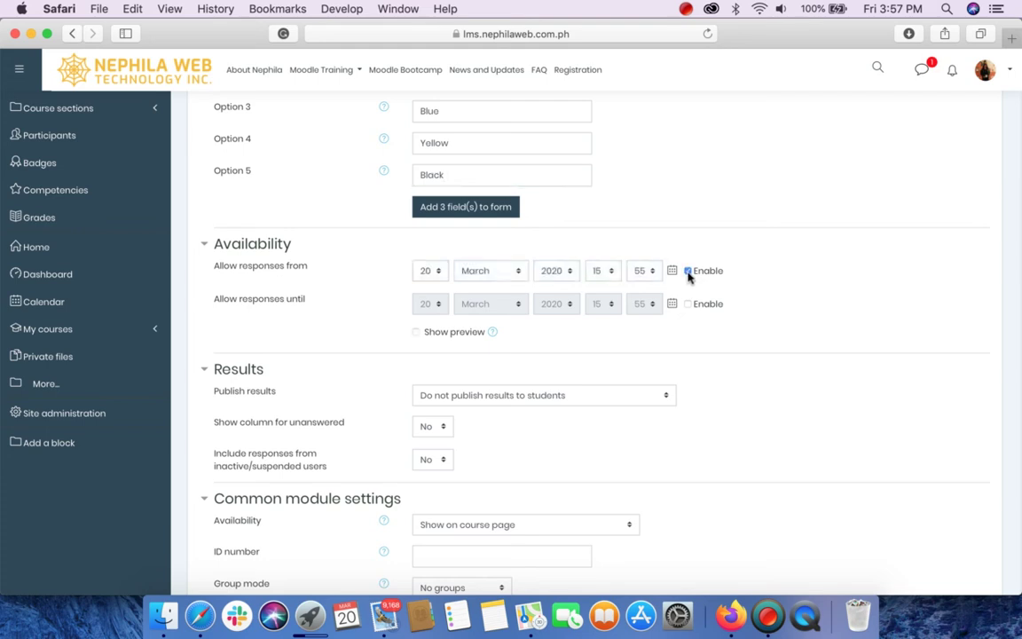
left_click(432, 275)
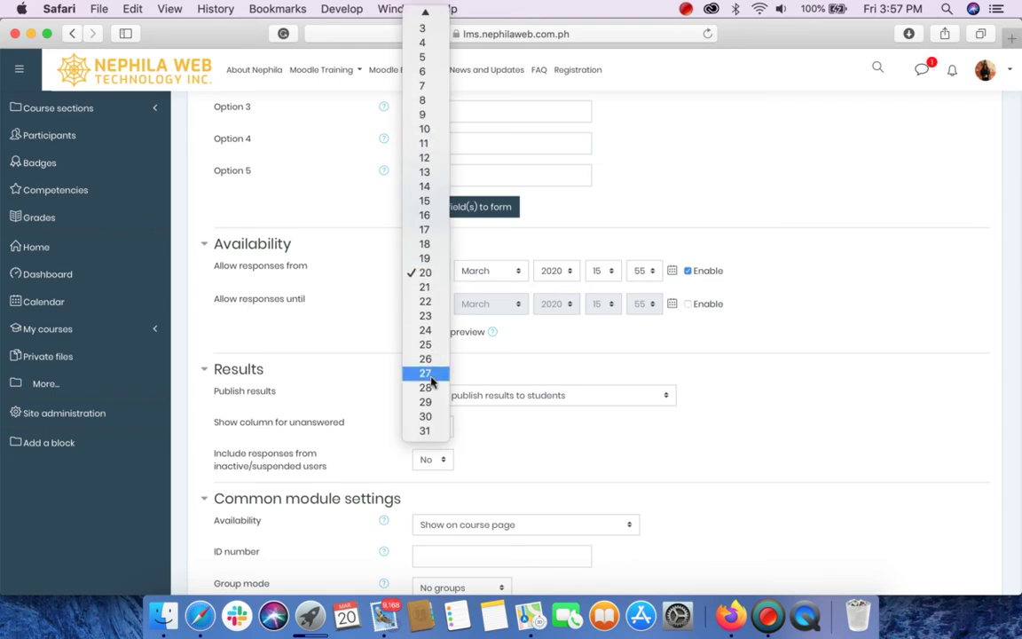
left_click(649, 240)
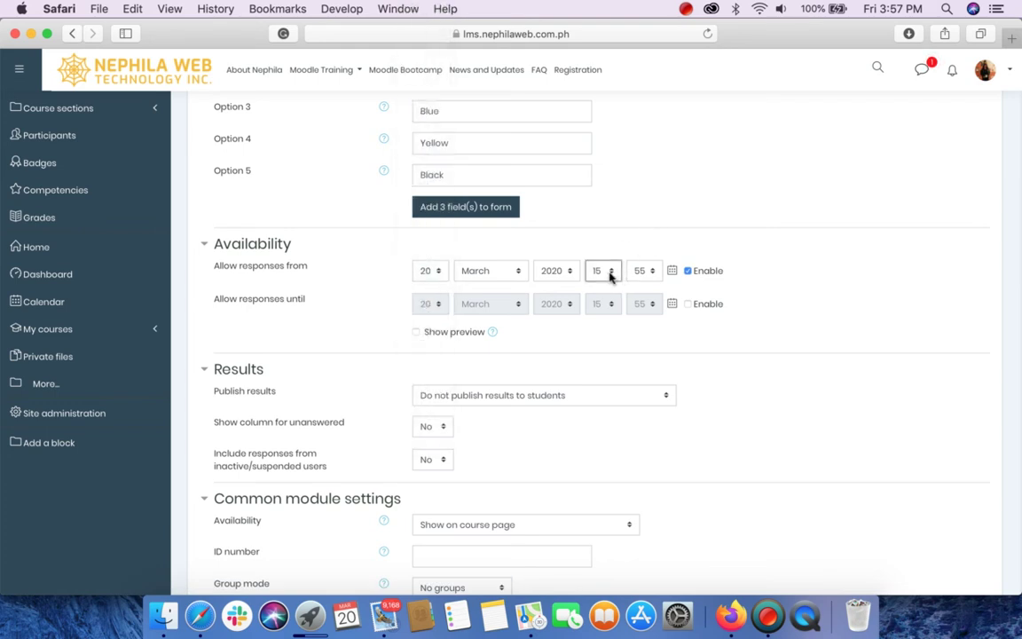
left_click(611, 275)
left_click(663, 226)
left_click(821, 271)
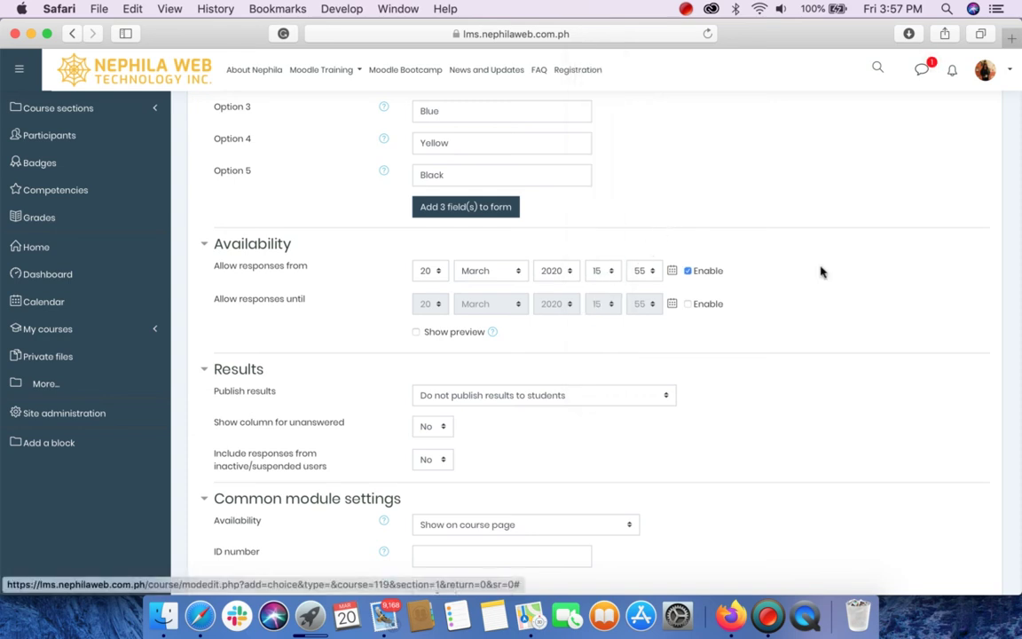
left_click(689, 271)
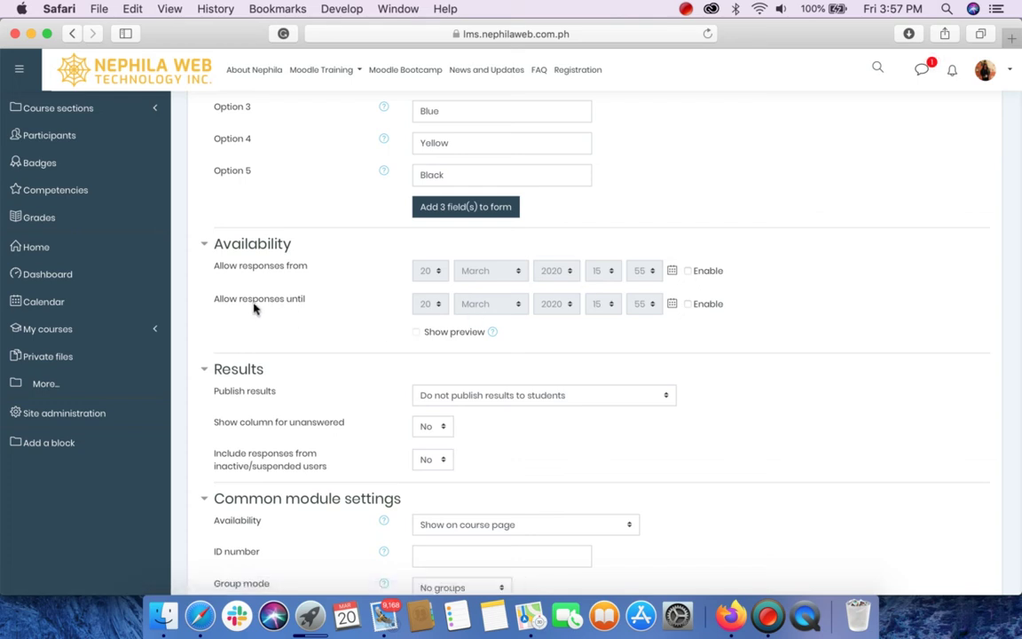
left_click(687, 305)
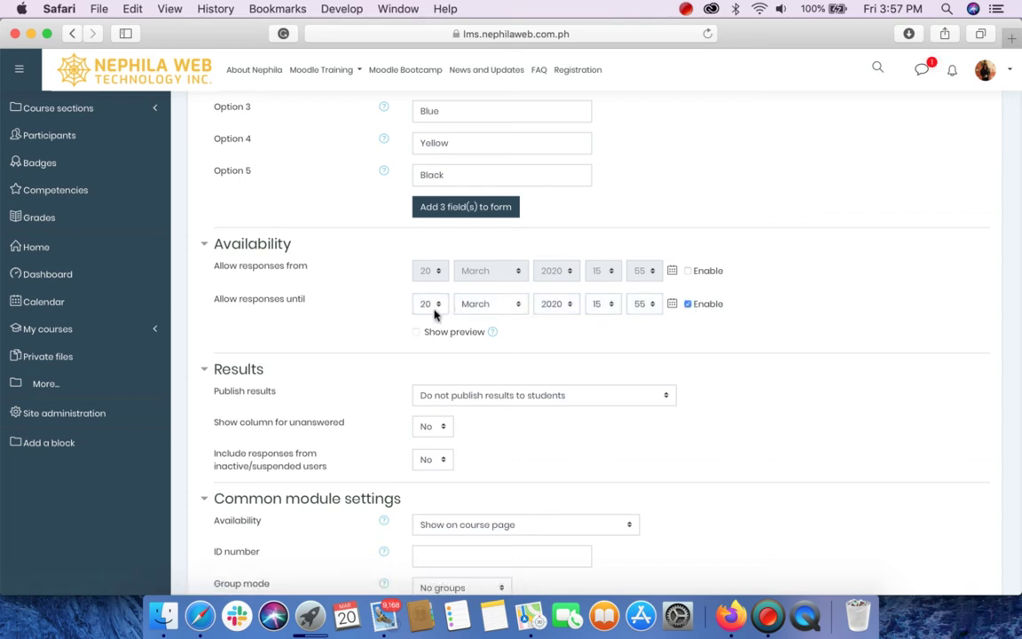
left_click(688, 305)
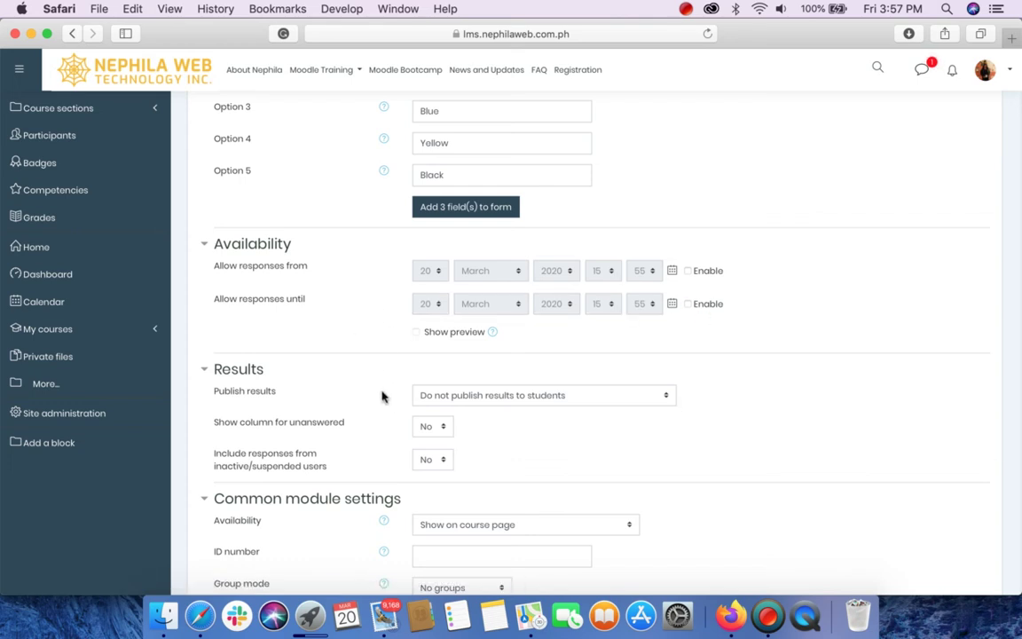
scroll(383, 394, "down", 3)
Show results to students after they answer and publish full results with names and choices.
scroll(382, 390, "down", 1)
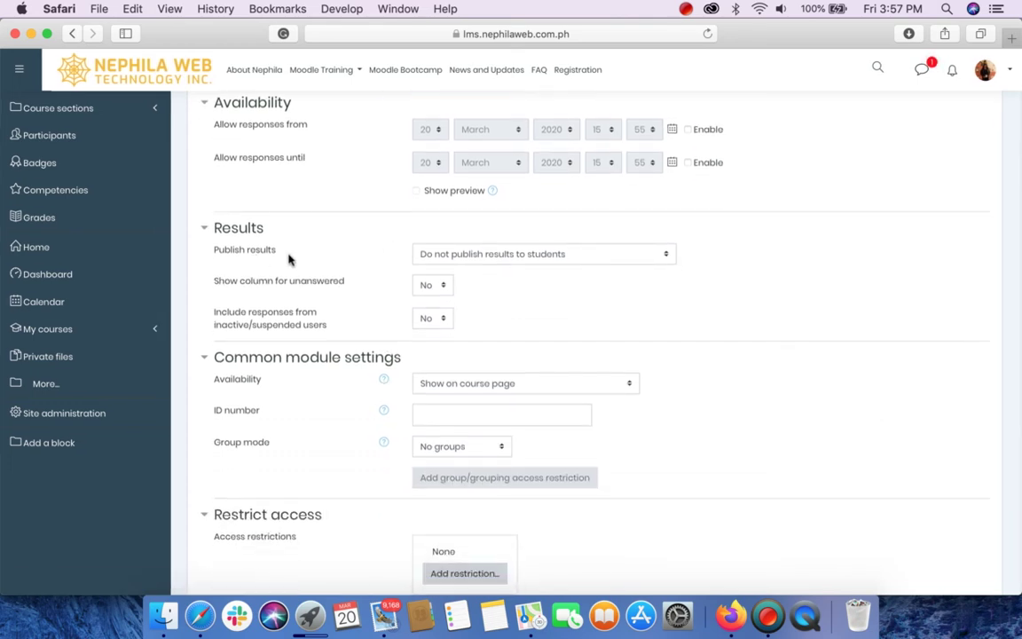
left_click(496, 257)
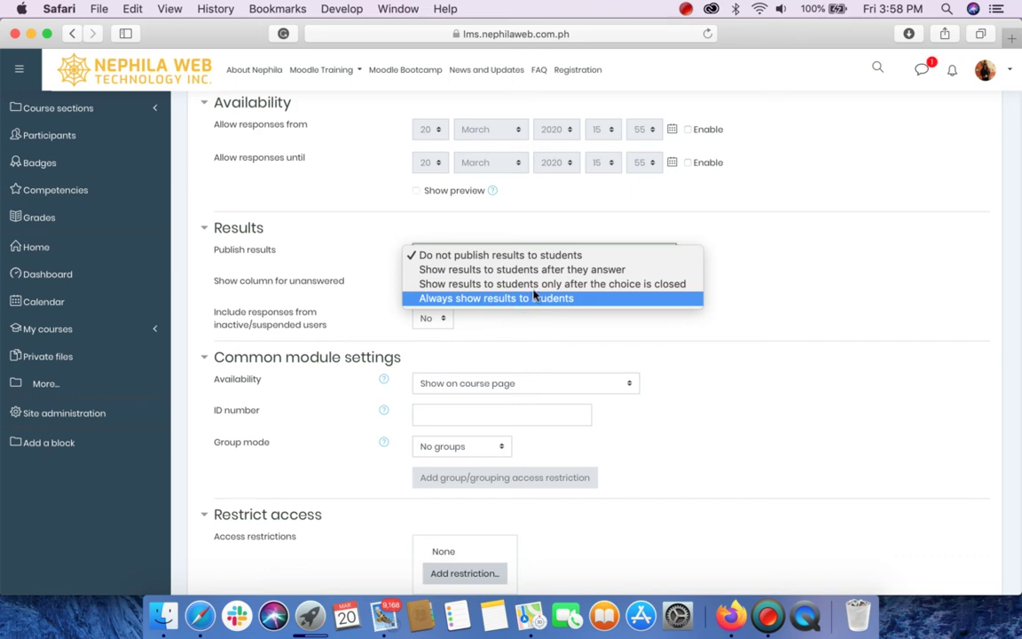
left_click(480, 276)
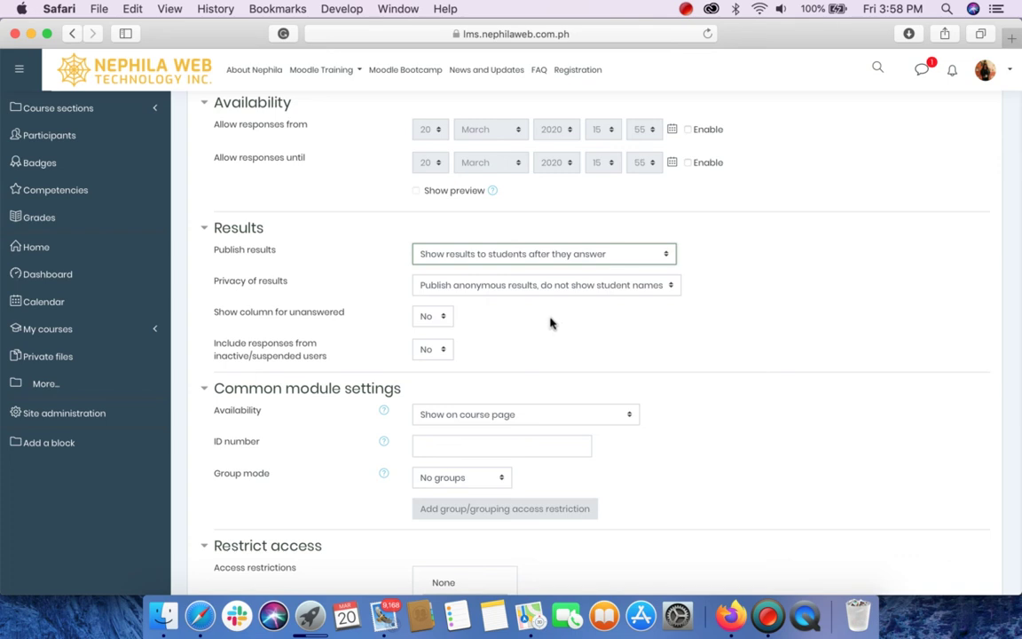
left_click(507, 293)
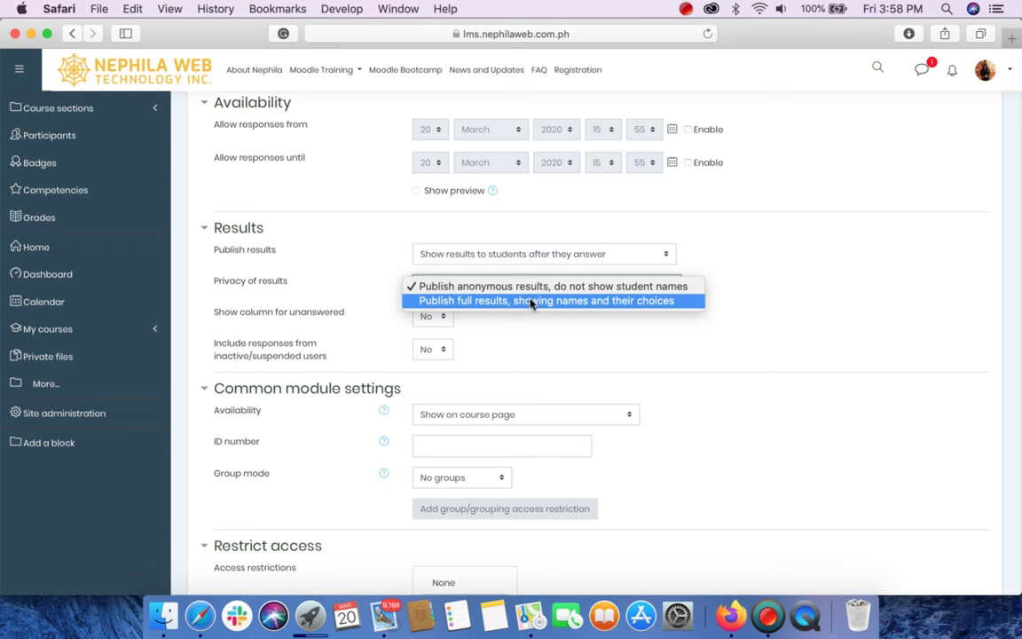
left_click(466, 302)
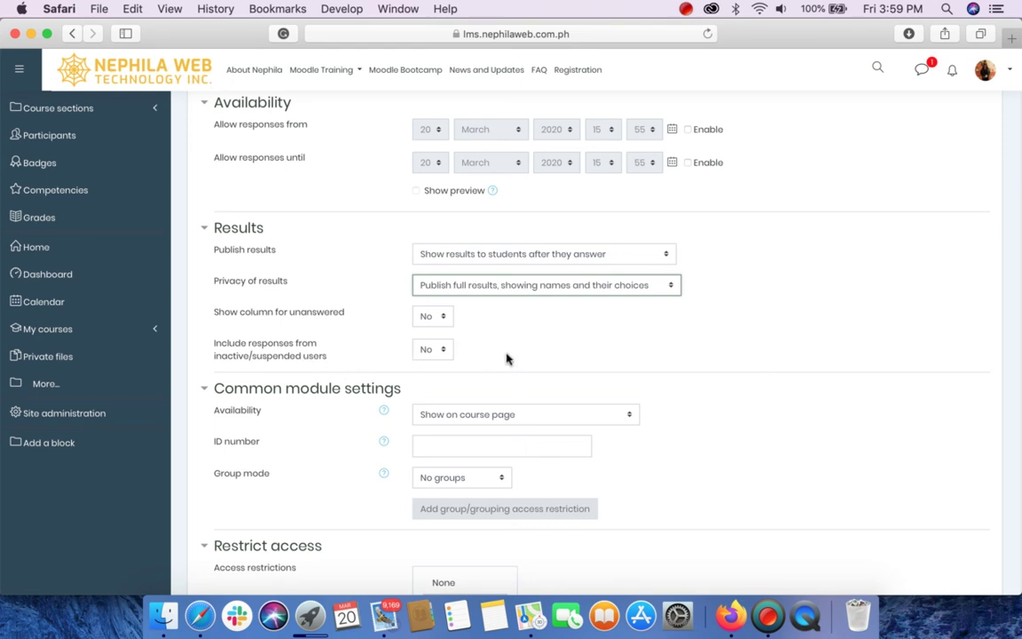
scroll(507, 358, "down", 3)
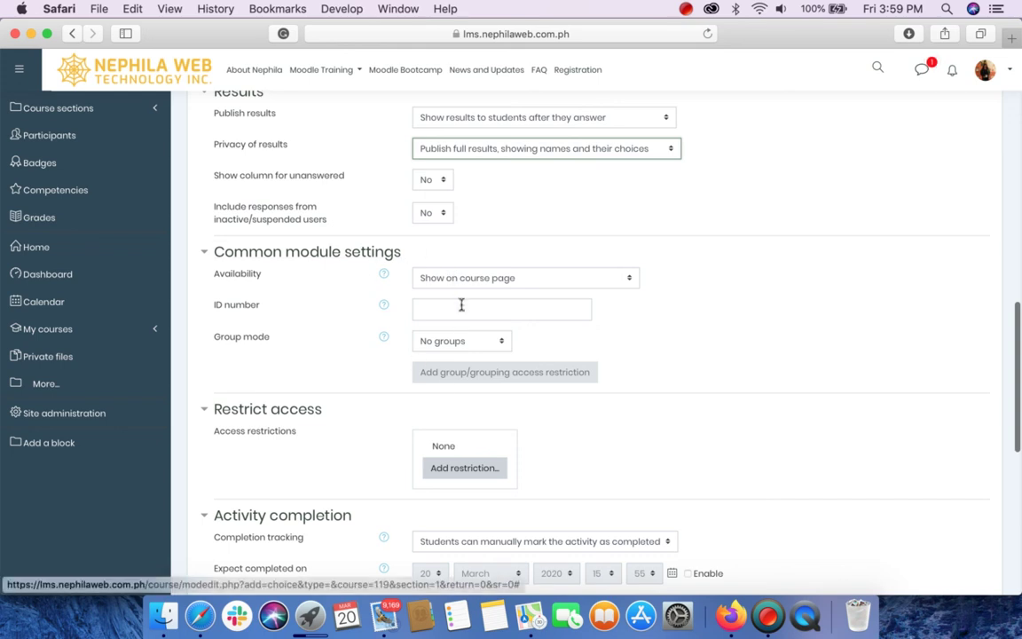
Set Completion tracking to 'Show activity as complete when conditions are met'.
scroll(444, 382, "down", 3)
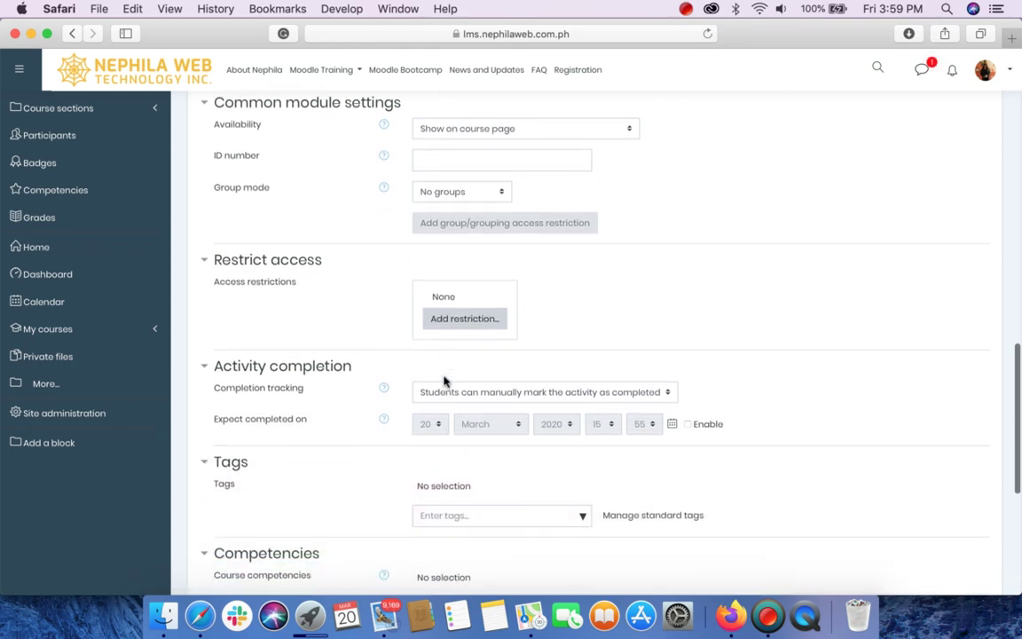
scroll(371, 302, "down", 1)
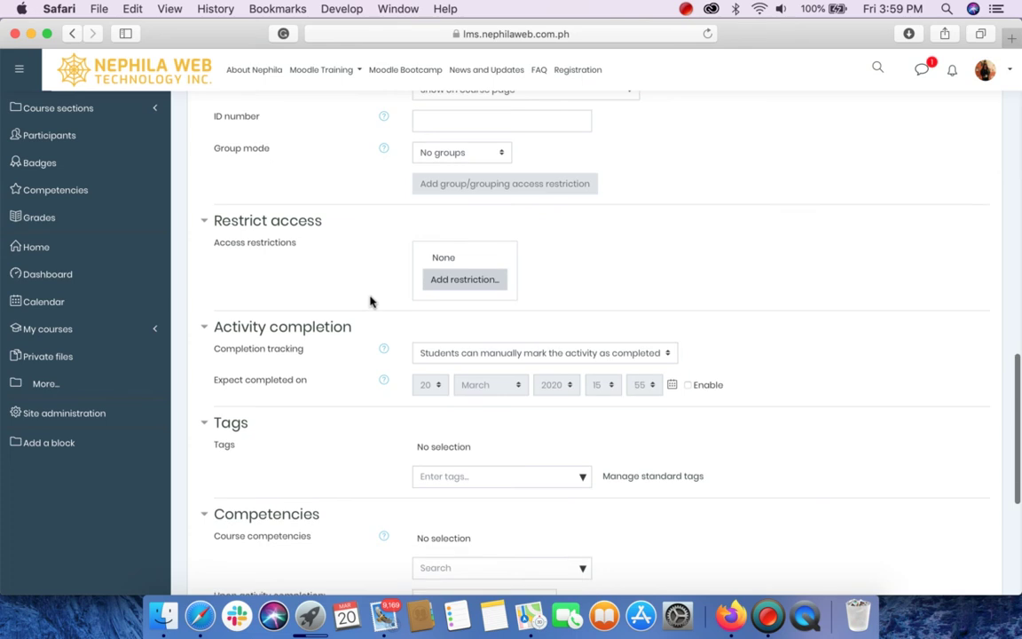
scroll(371, 302, "down", 2)
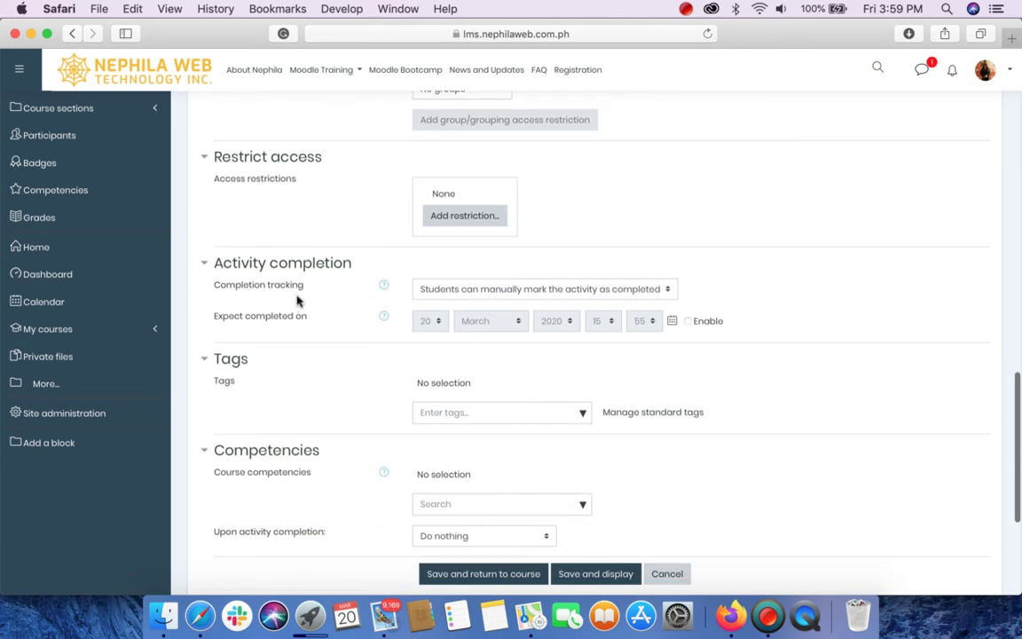
left_click(425, 289)
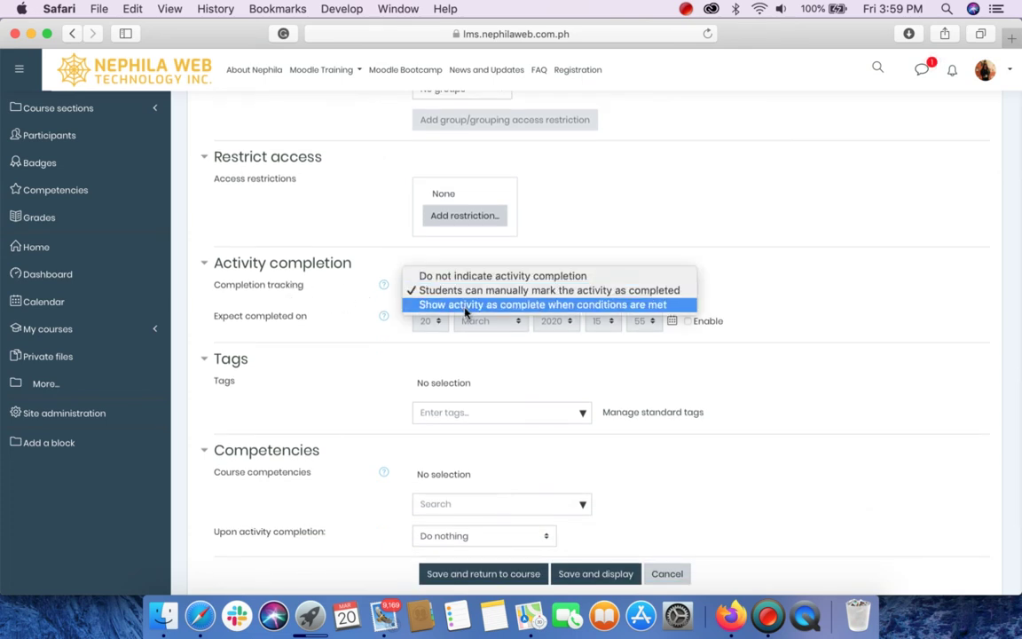
left_click(464, 305)
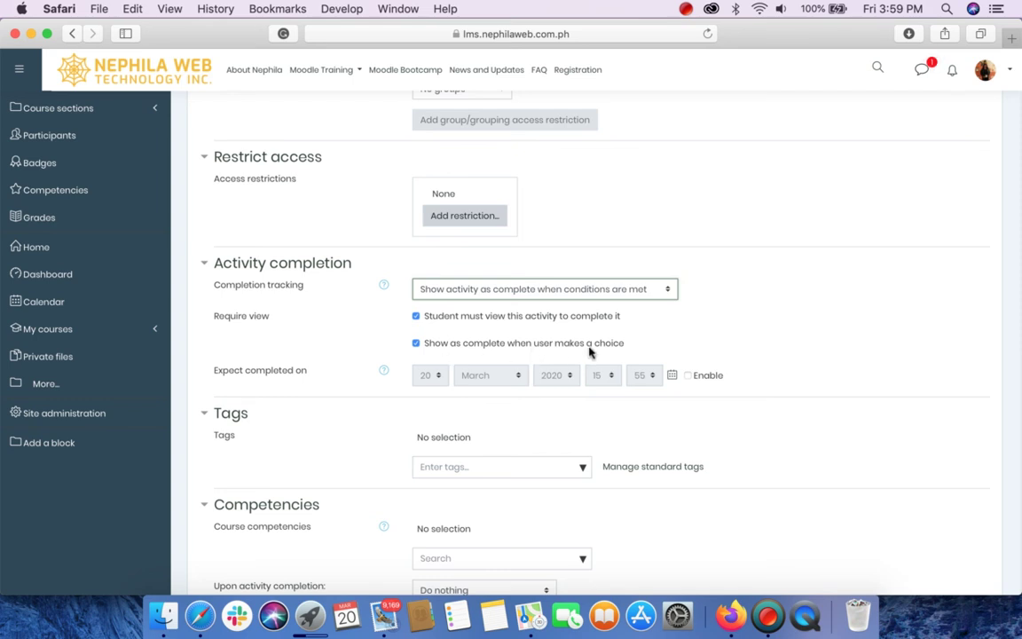
Save the Favorite color choice and return to the course.
scroll(589, 353, "down", 5)
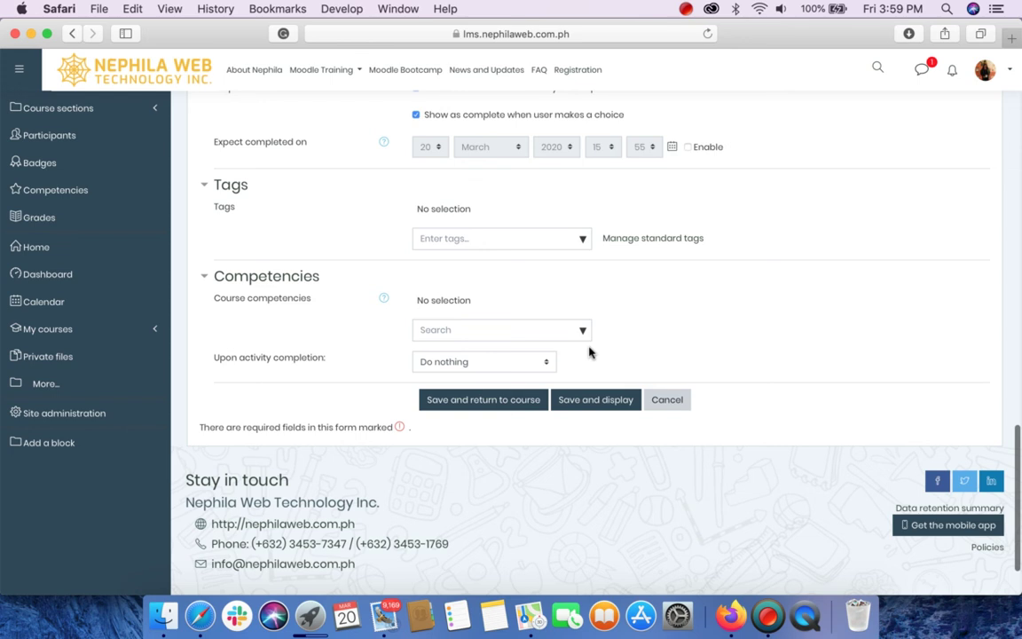
scroll(589, 352, "down", 2)
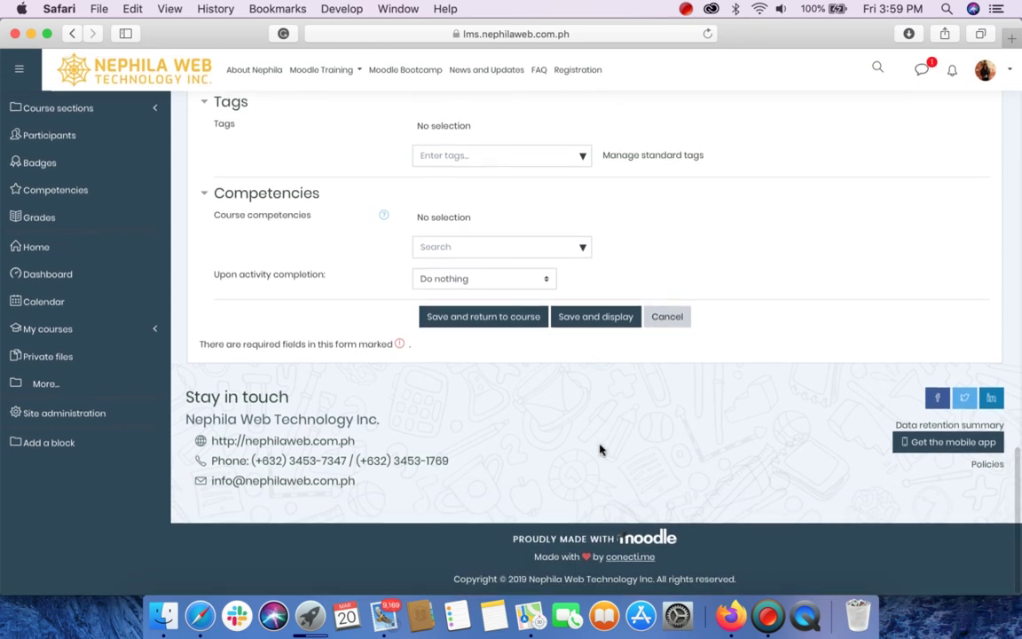
scroll(575, 384, "up", 8)
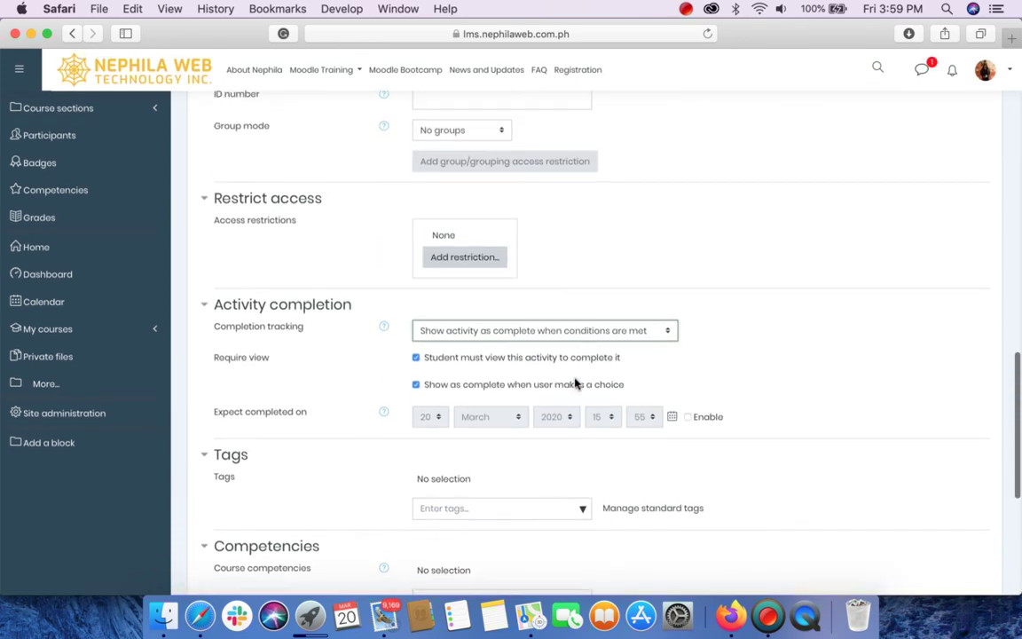
right_click(575, 383)
left_click(645, 250)
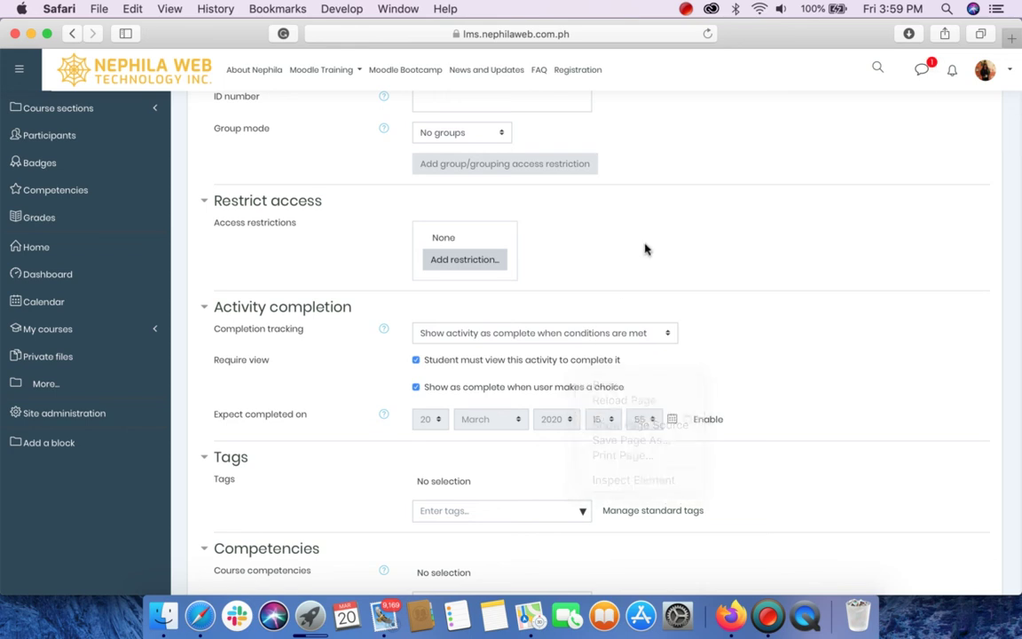
scroll(645, 253, "down", 8)
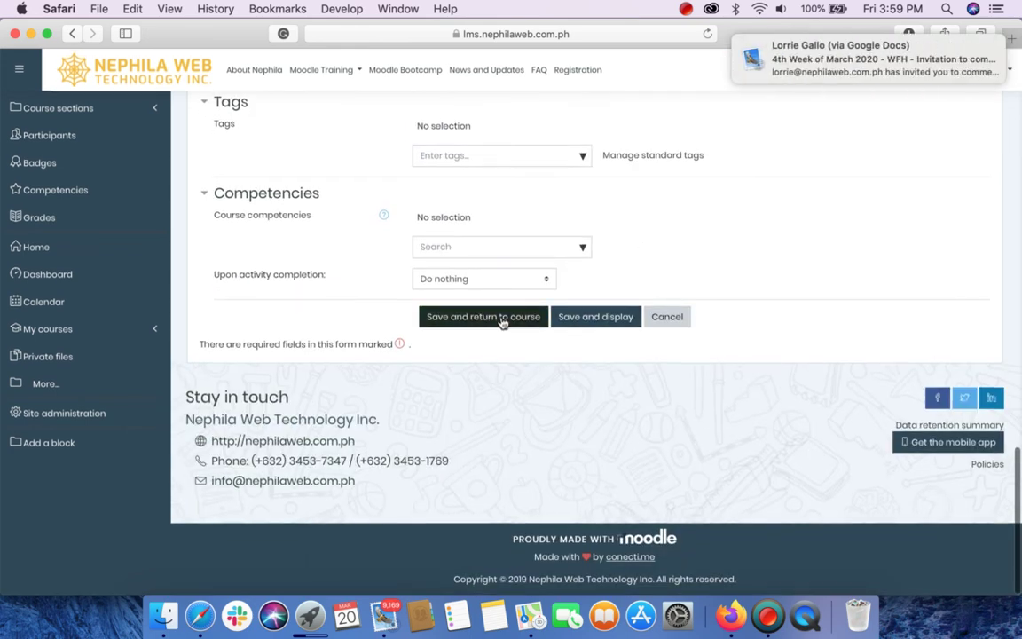
left_click(502, 320)
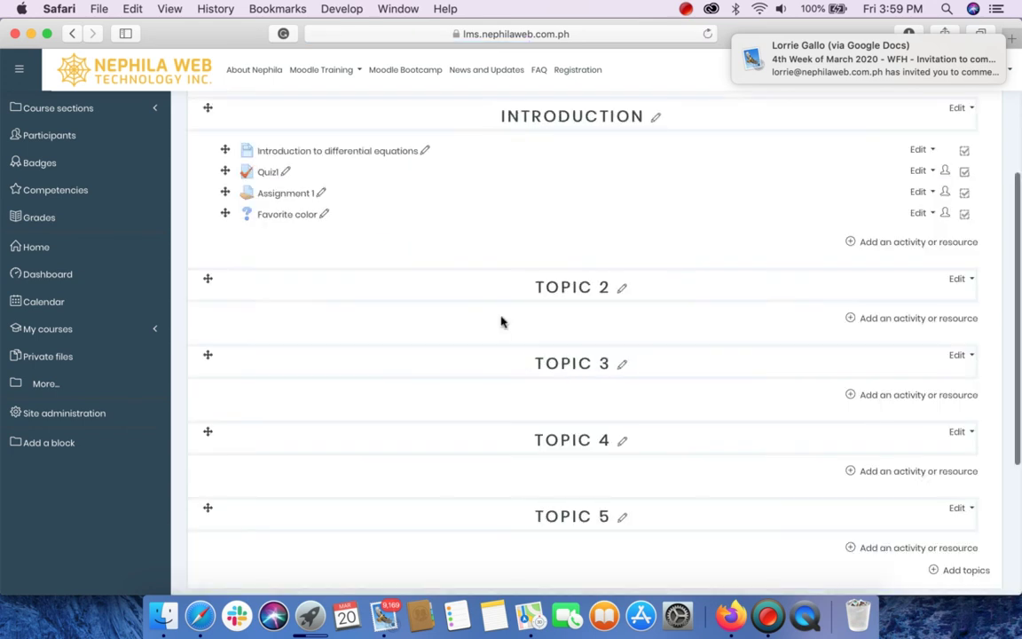
Scroll the course page to check Favorite color listed under Introduction.
scroll(502, 322, "up", 3)
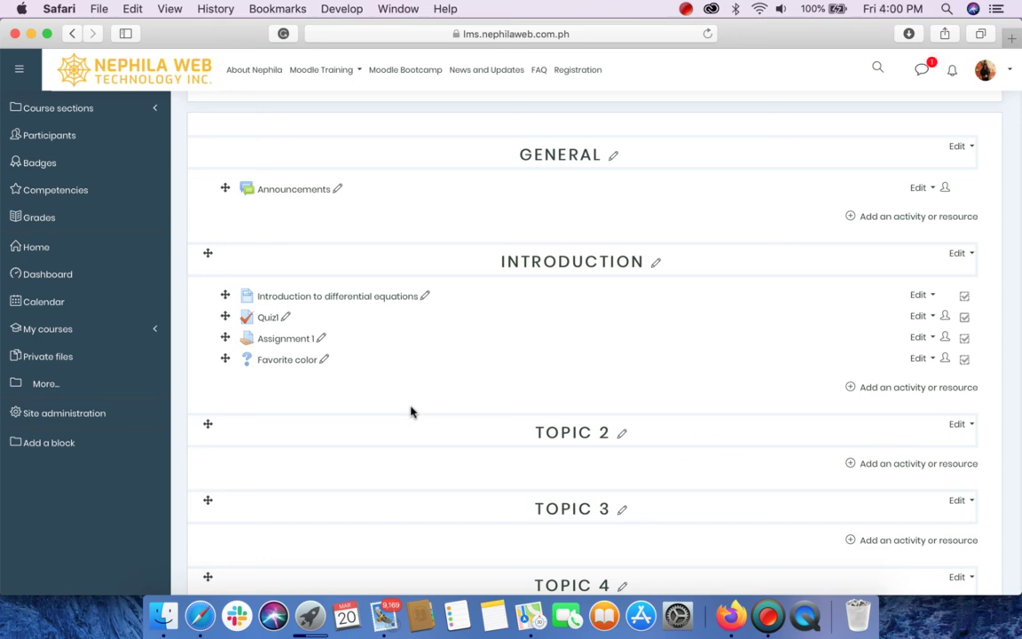
scroll(321, 410, "up", 5, "ctrl")
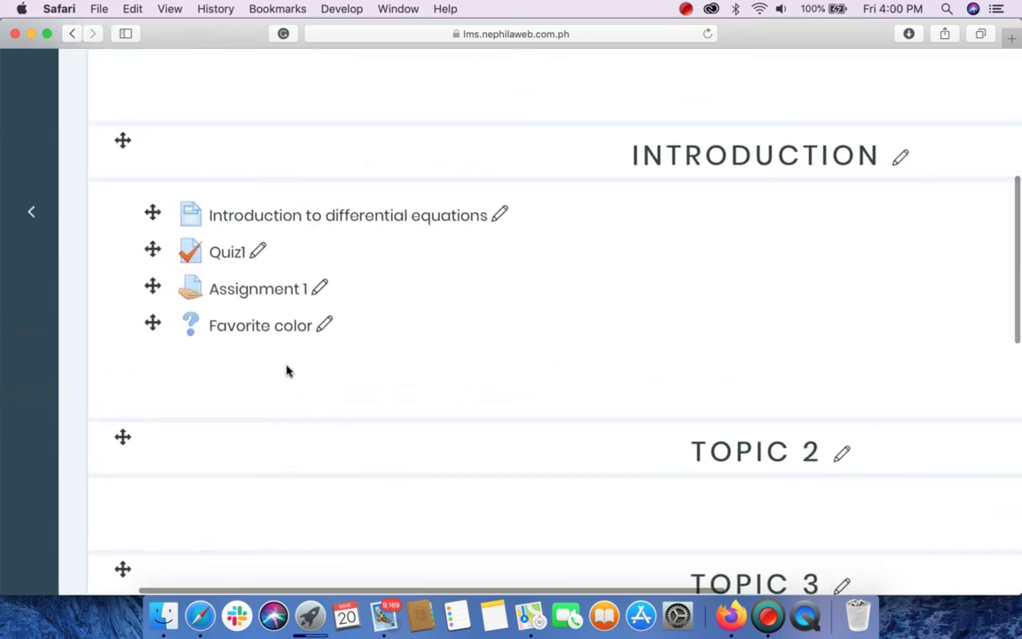
scroll(286, 370, "right", 2)
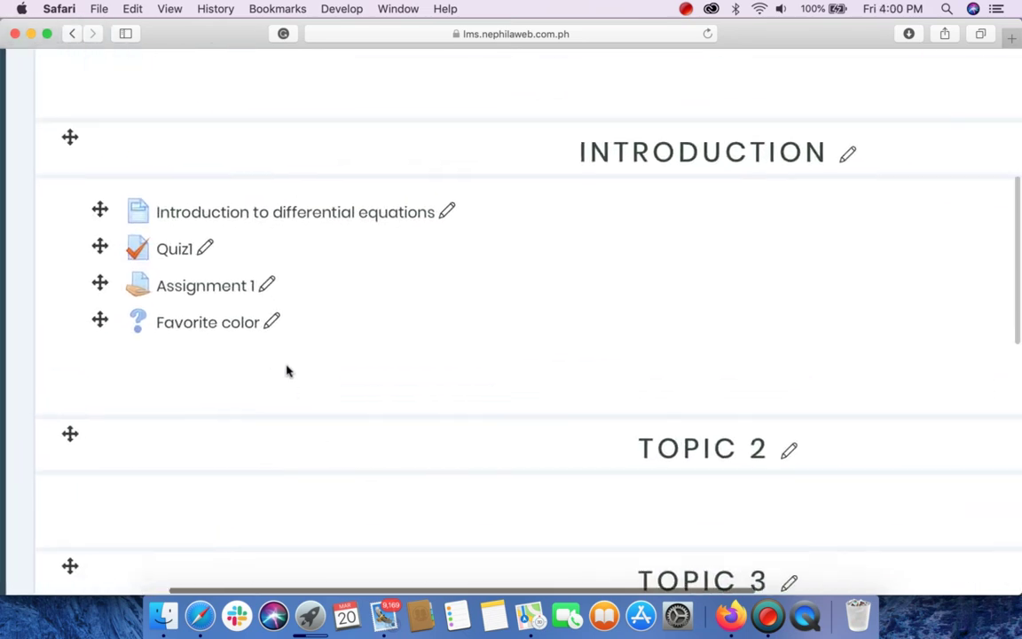
Open the Favorite color choice and review its title, instructions and results notice.
left_click(209, 324)
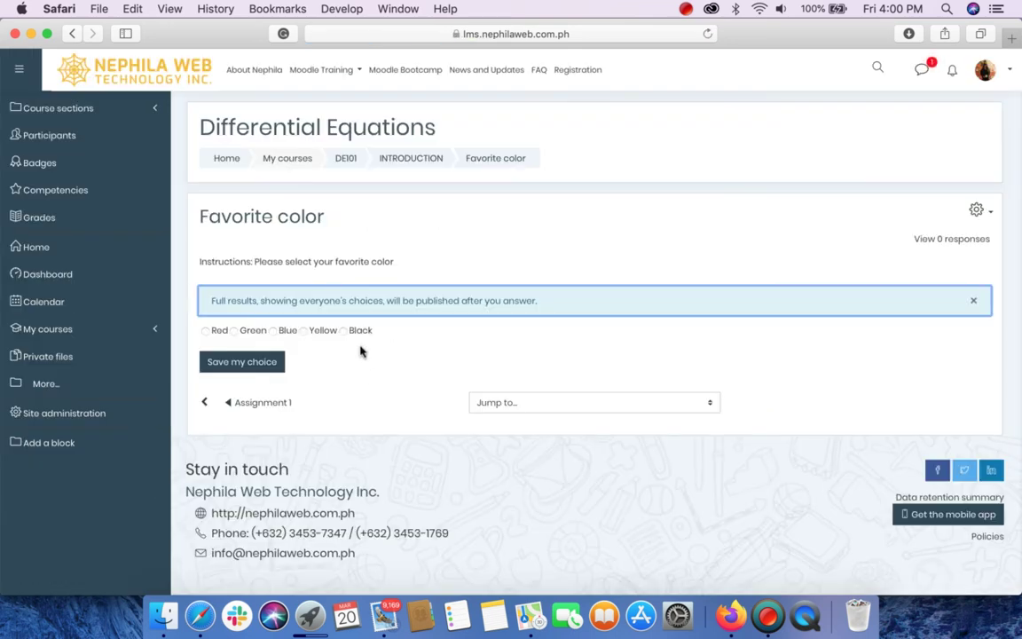
scroll(360, 348, "up", 3)
scroll(360, 349, "down", 3)
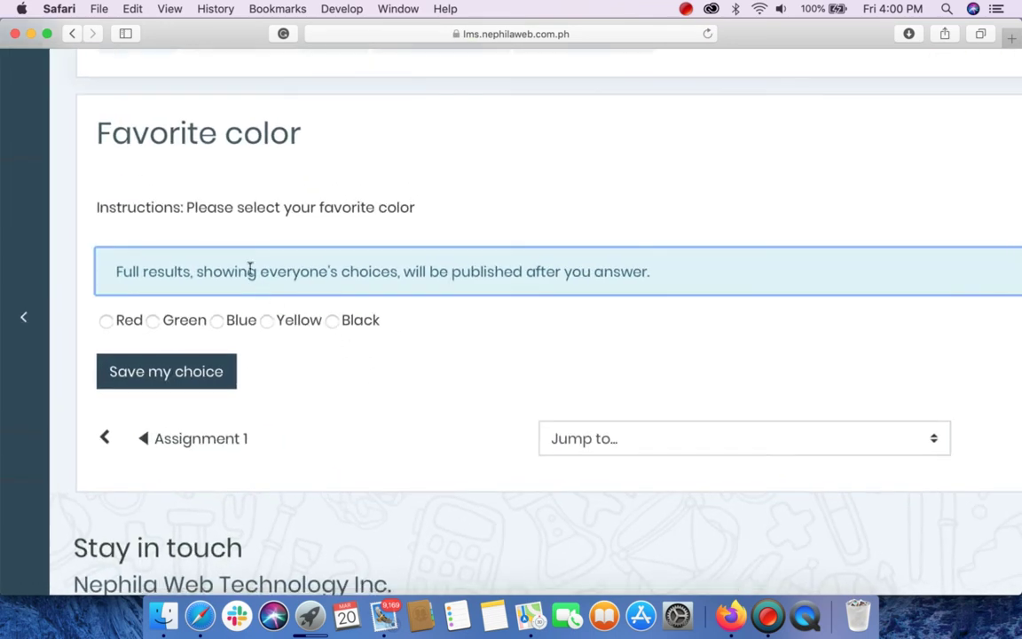
scroll(175, 207, "up", 3)
left_click_drag(92, 118, 303, 124)
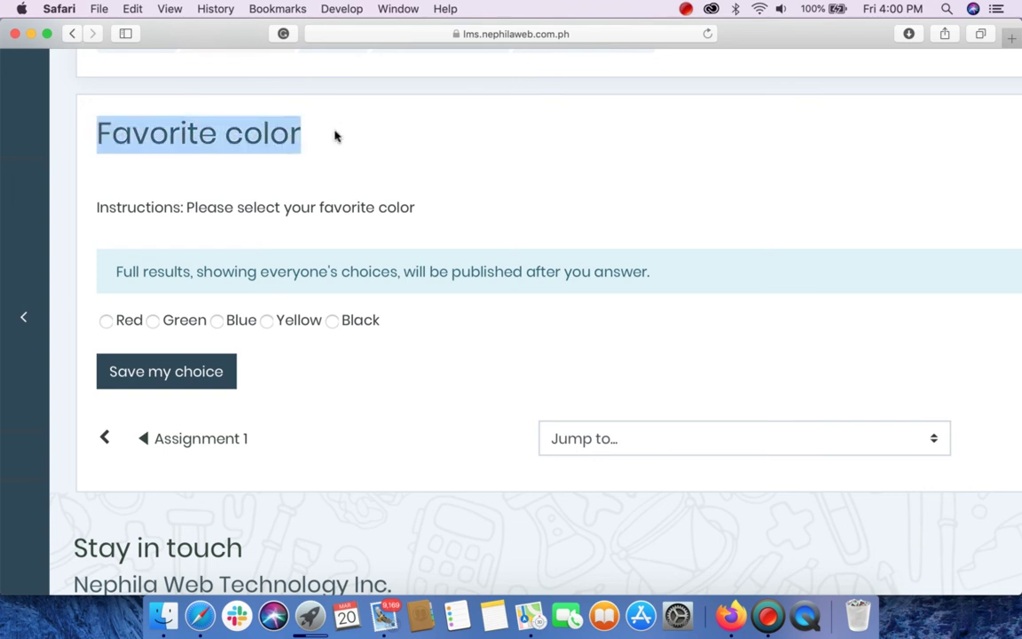
left_click_drag(109, 210, 433, 228)
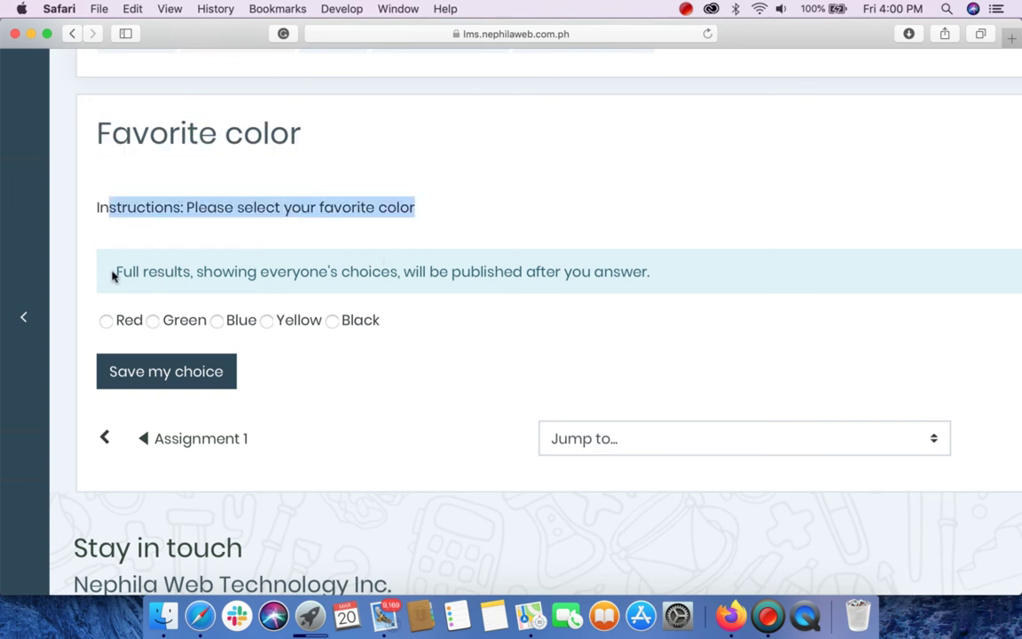
left_click_drag(115, 276, 358, 271)
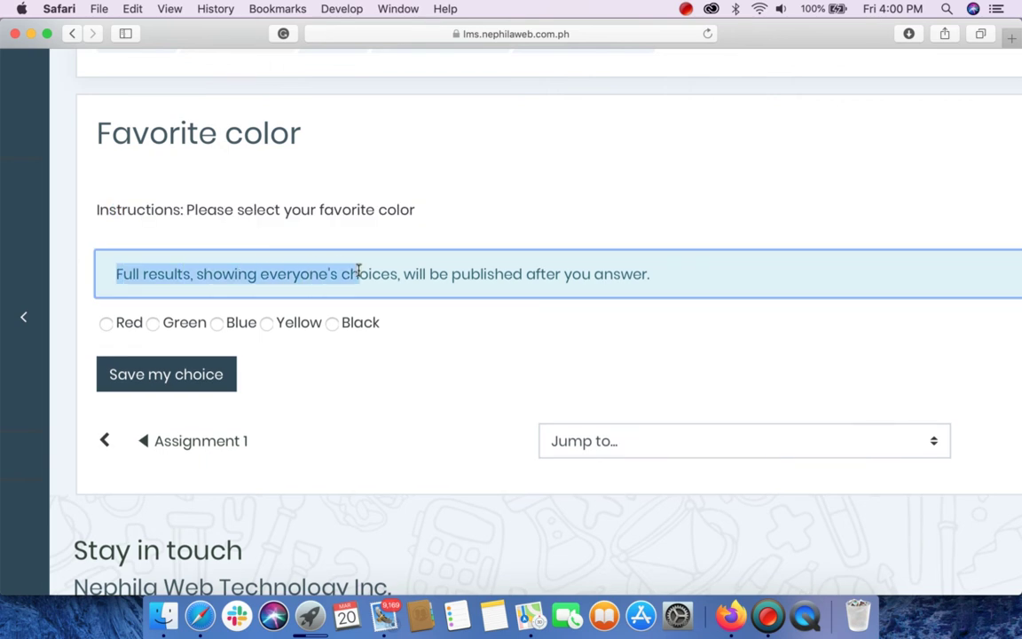
Select Red and save the choice.
left_click(530, 293)
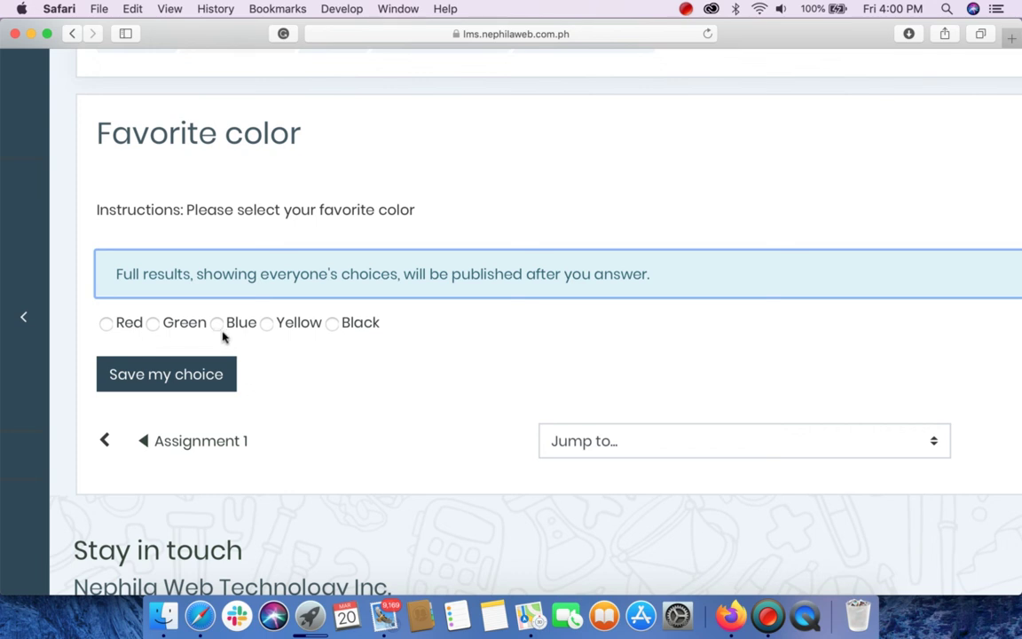
left_click(263, 352)
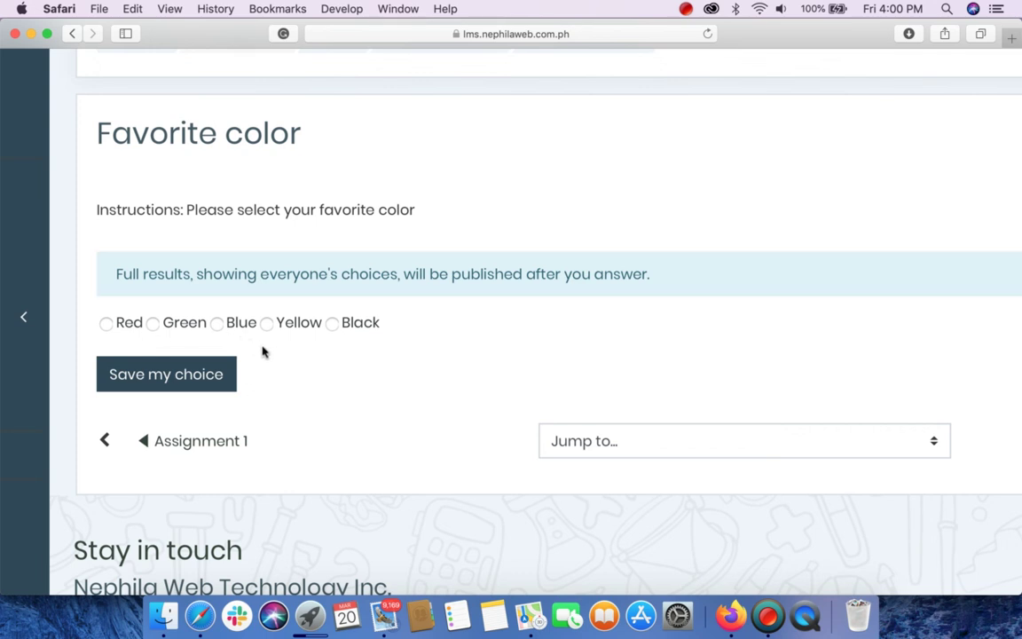
left_click(119, 325)
left_click(180, 376)
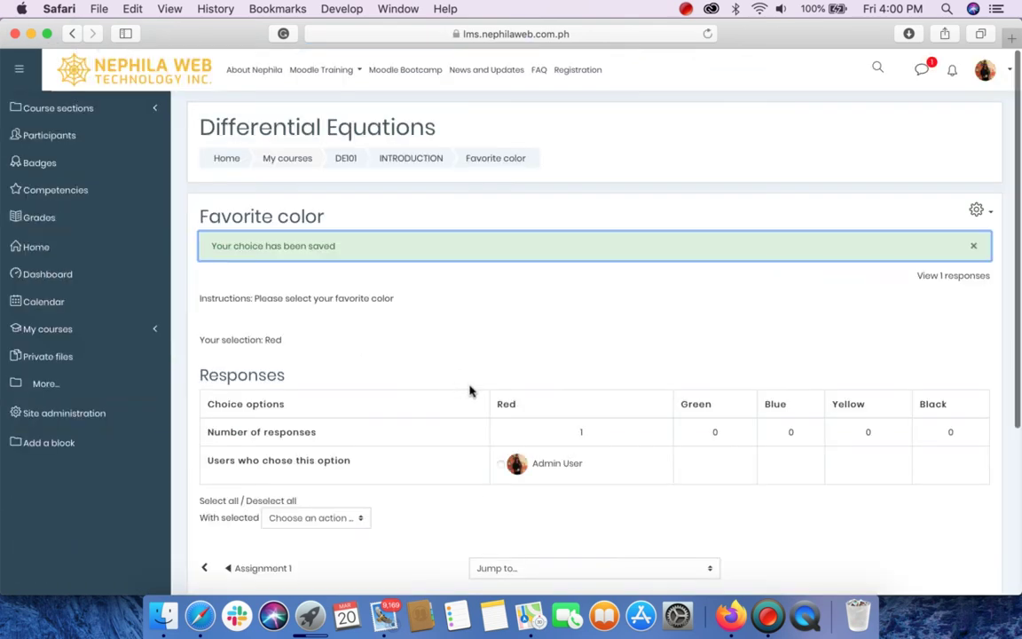
Check the responses table shows Red at 1 and Green, Blue, Yellow, Black at 0, leaving 'With selected' unchosen.
scroll(470, 391, "down", 3)
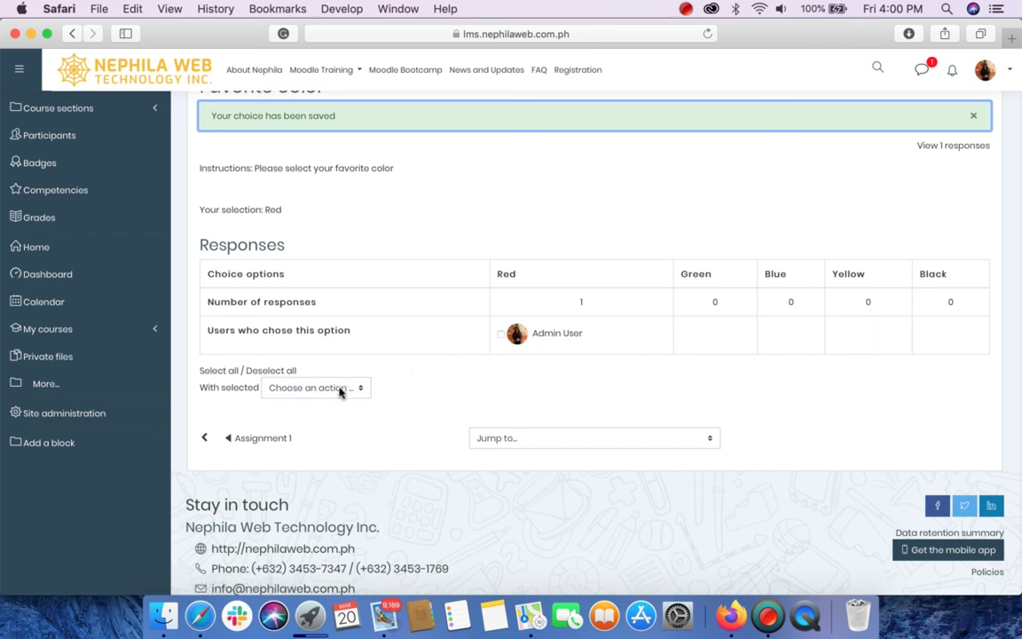
left_click(340, 392)
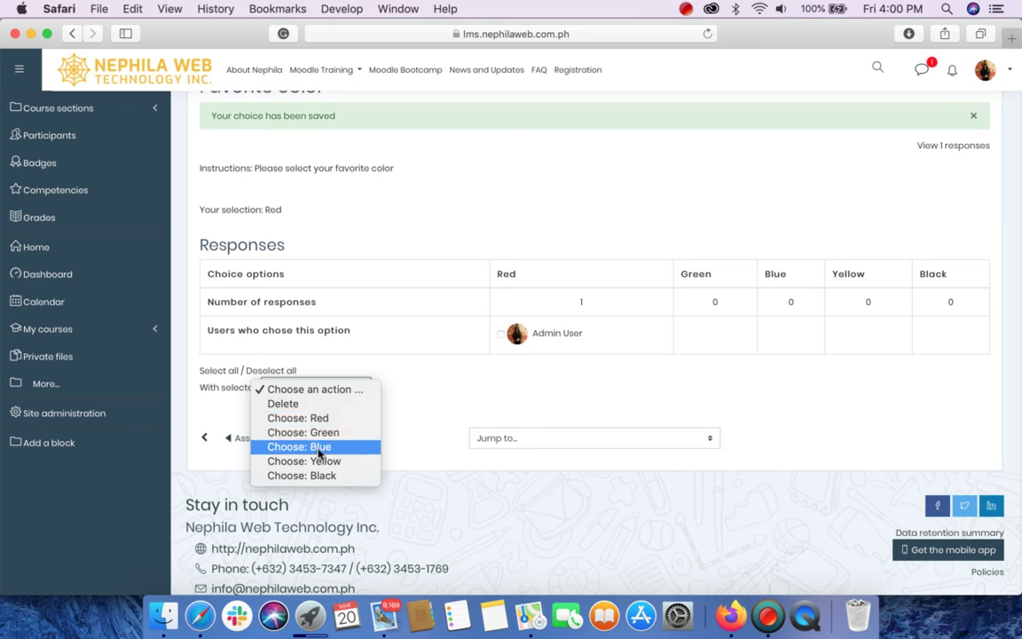
left_click(509, 395)
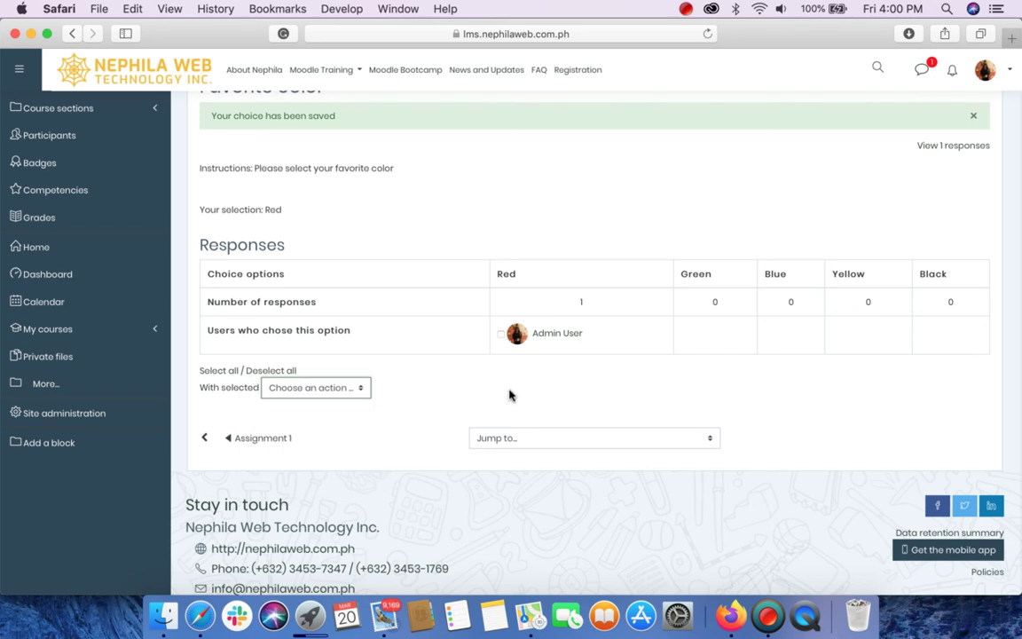
scroll(662, 221, "up", 2)
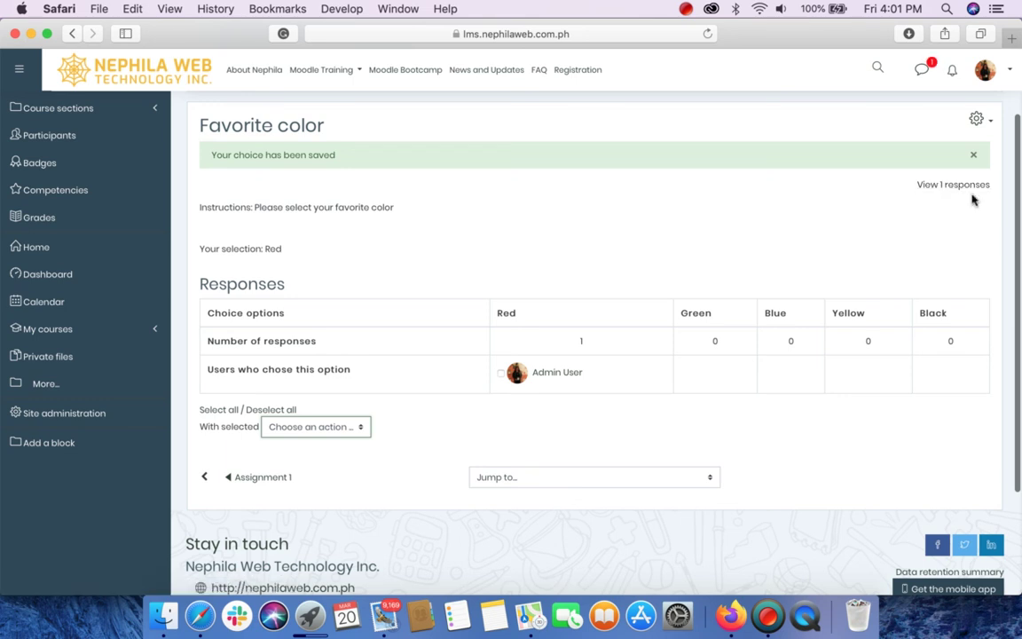
scroll(972, 201, "up", 2)
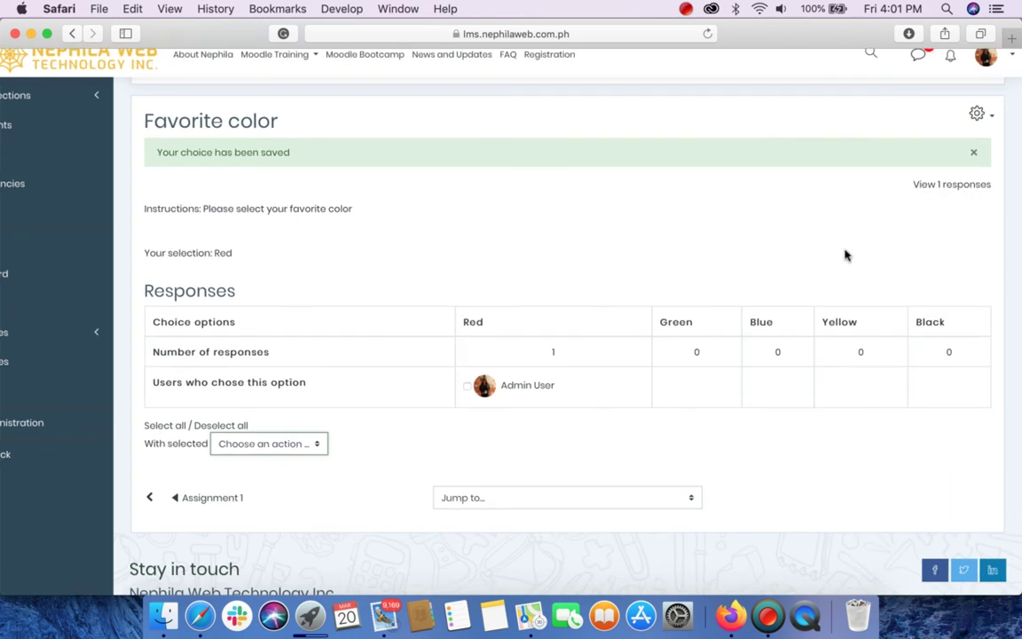
scroll(843, 256, "down", 2)
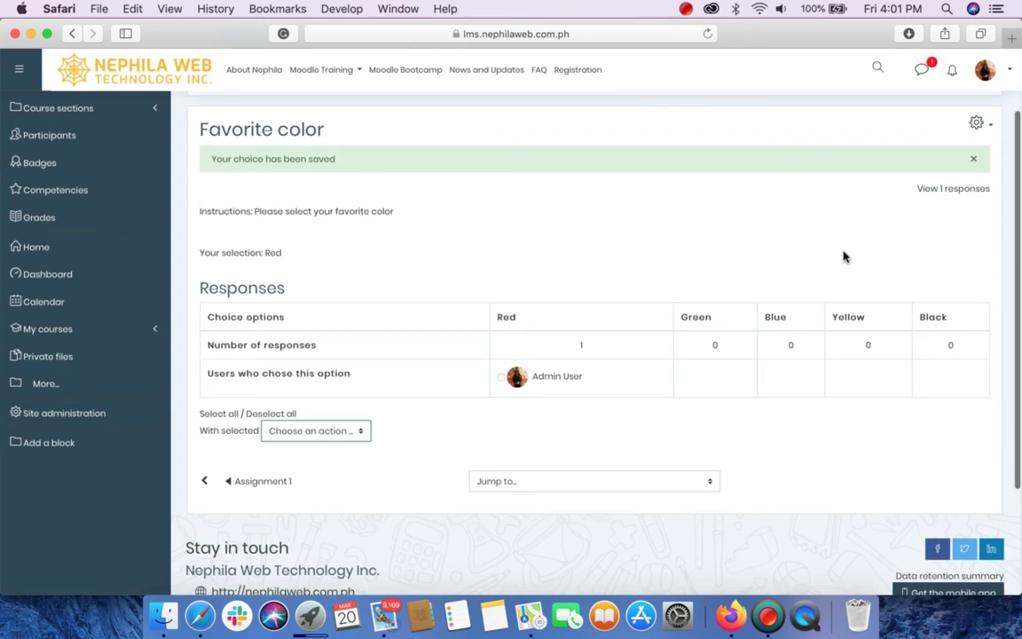
scroll(723, 229, "up", 2)
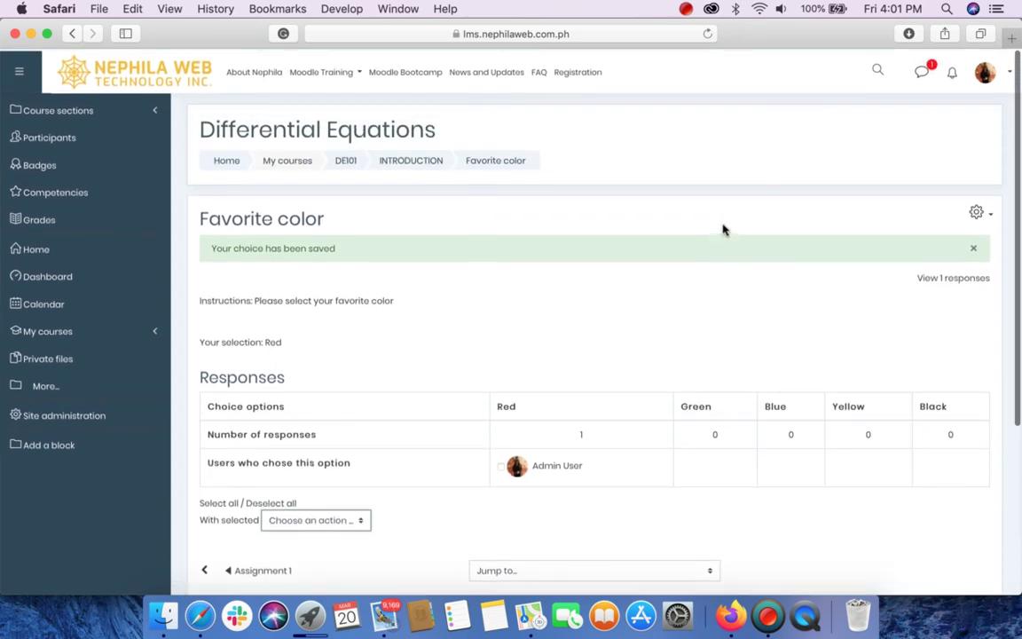